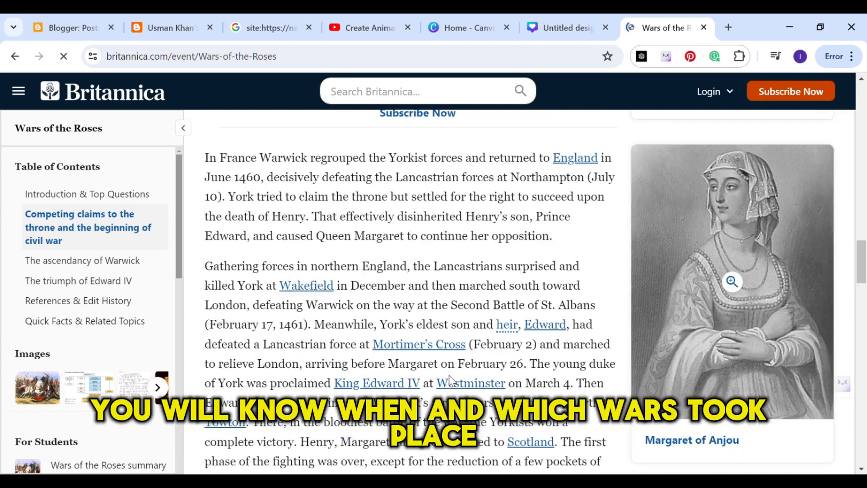
# - Browse Britannica's Wars of the Roses article and its World History category, examining the articles, quizzes and videos on offer
pyautogui.scroll(20, 406, 384)
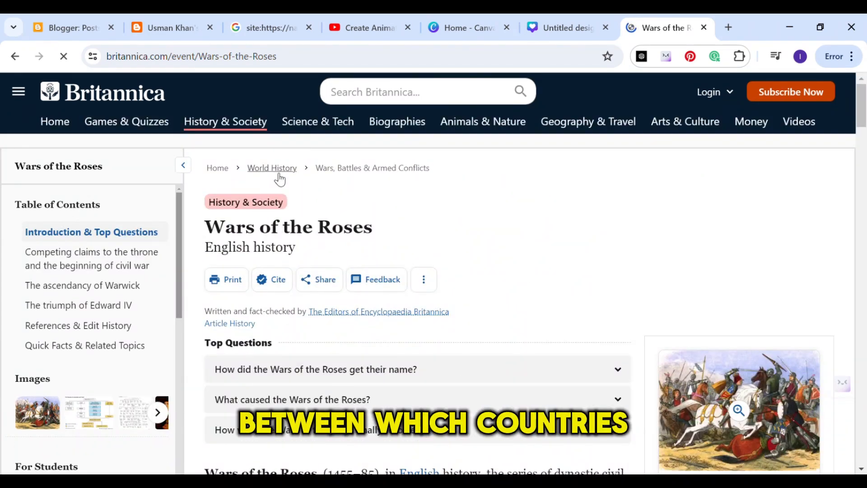
pyautogui.scroll(-8, 200, 343)
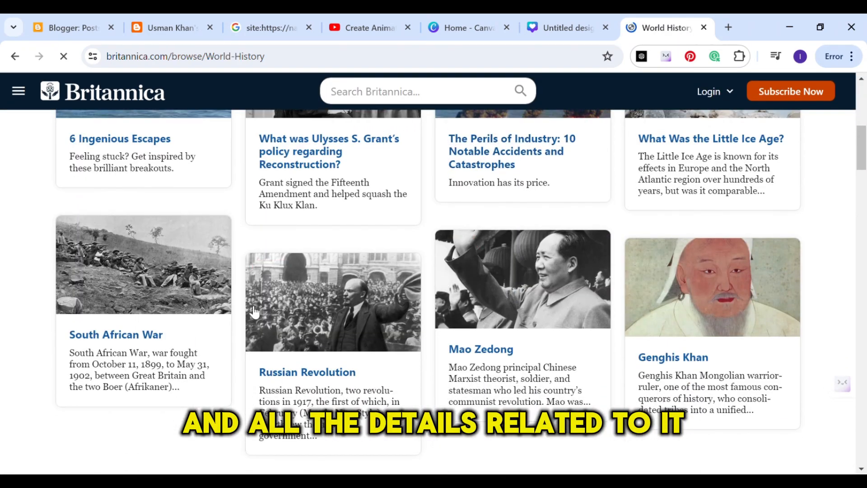
pyautogui.scroll(-7, 476, 331)
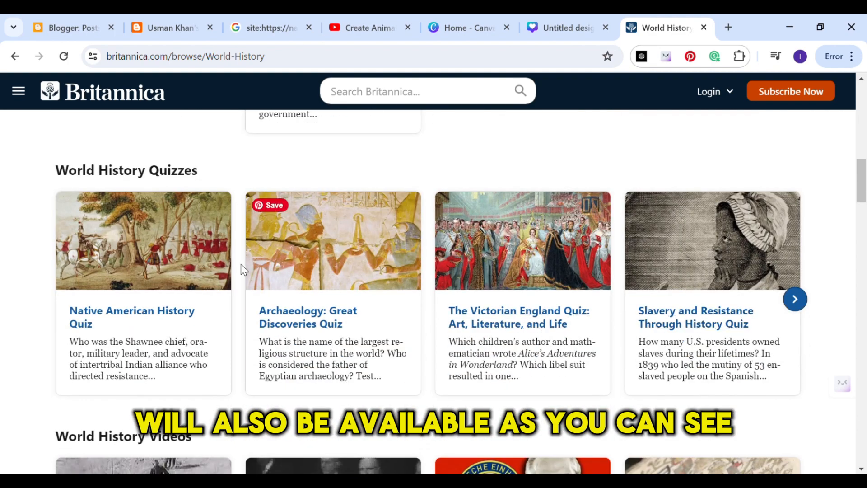
pyautogui.scroll(-3, 459, 354)
pyautogui.scroll(-6, 367, 276)
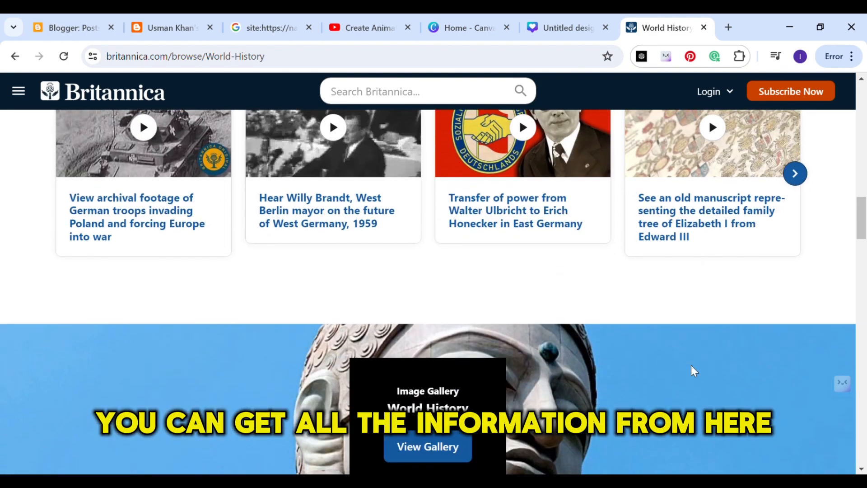
pyautogui.scroll(6, 691, 372)
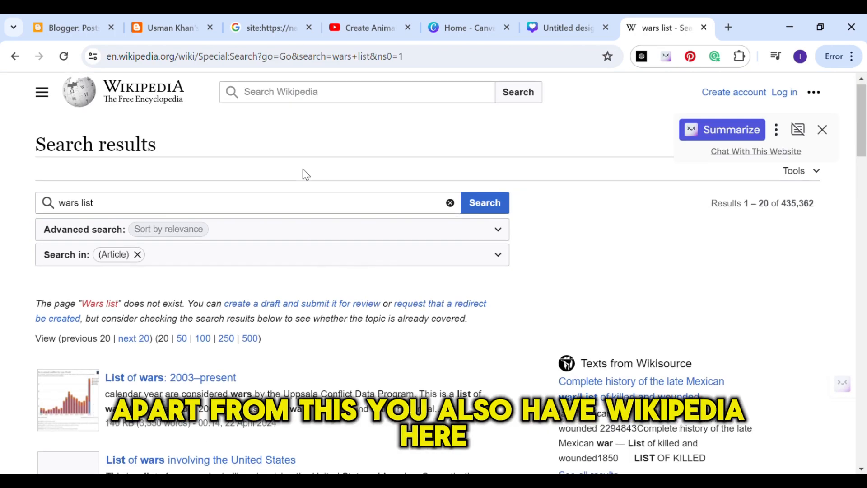
# - Look through Wikipedia's search results for "wars list" to find war topics
pyautogui.scroll(-5, 261, 196)
pyautogui.scroll(-3, 152, 332)
pyautogui.scroll(-5, 193, 428)
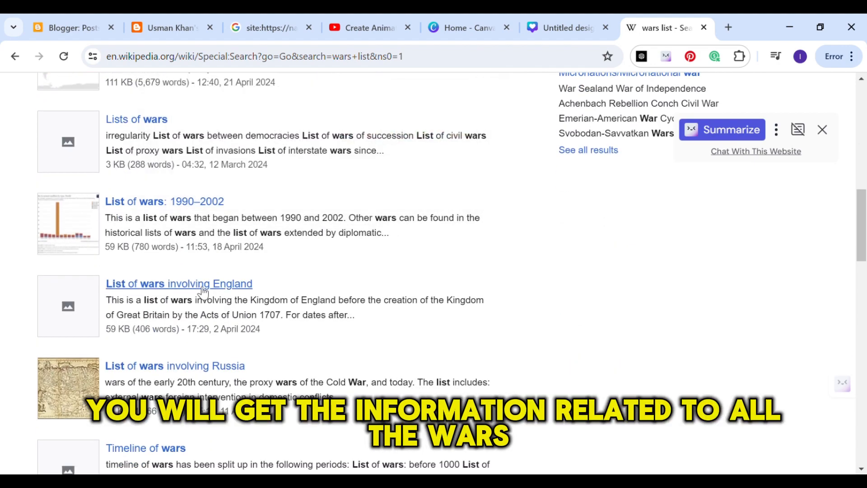
pyautogui.scroll(-17, 218, 426)
pyautogui.scroll(7, 260, 284)
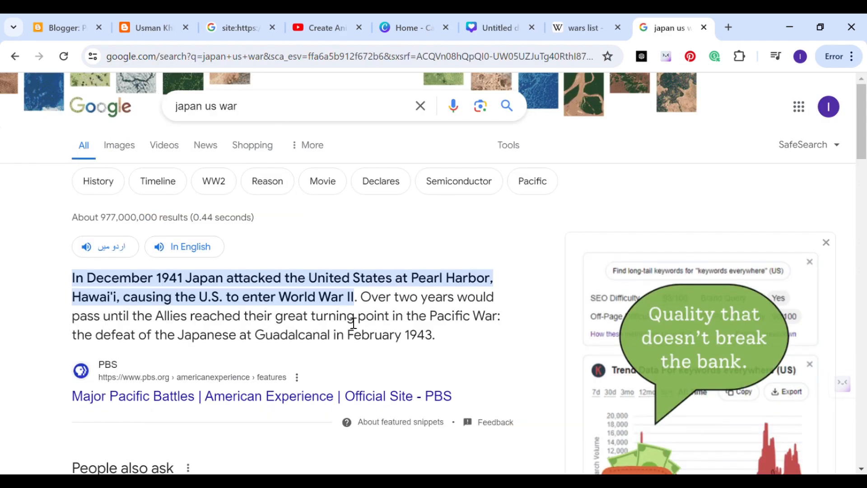
# - Look over the Google results for "japan us war" and read the overview and participants in Wikipedia's Pacific War article
pyautogui.scroll(-5, 285, 368)
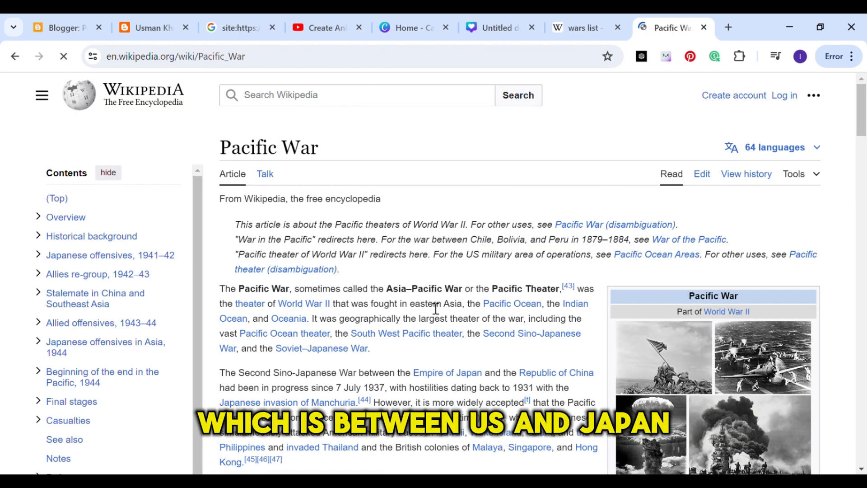
pyautogui.scroll(-2, 513, 314)
pyautogui.scroll(-1, 511, 312)
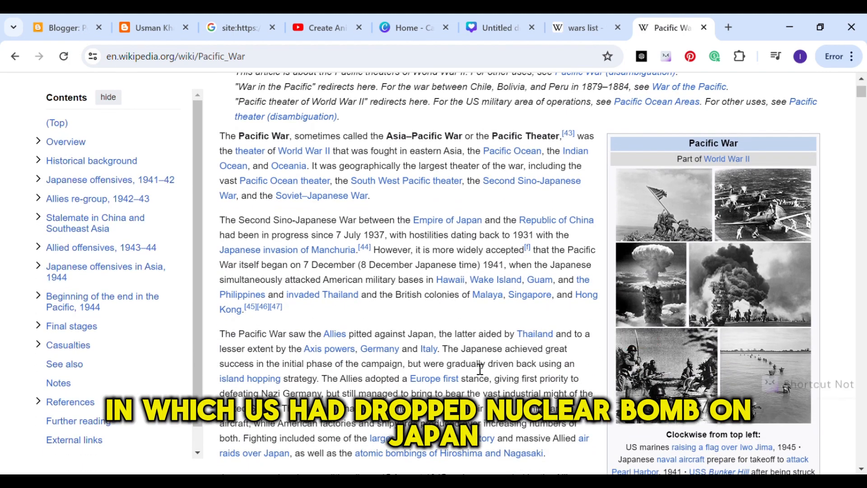
pyautogui.scroll(-4, 480, 368)
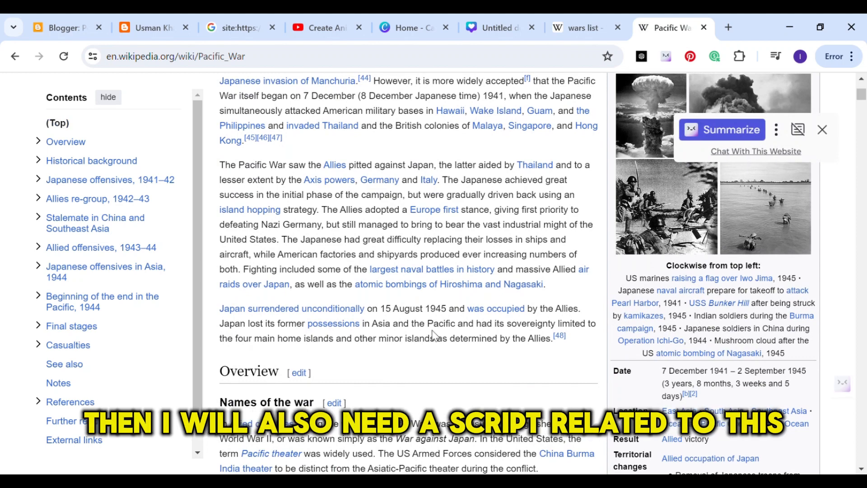
pyautogui.scroll(-7, 434, 335)
pyautogui.scroll(-1, 436, 337)
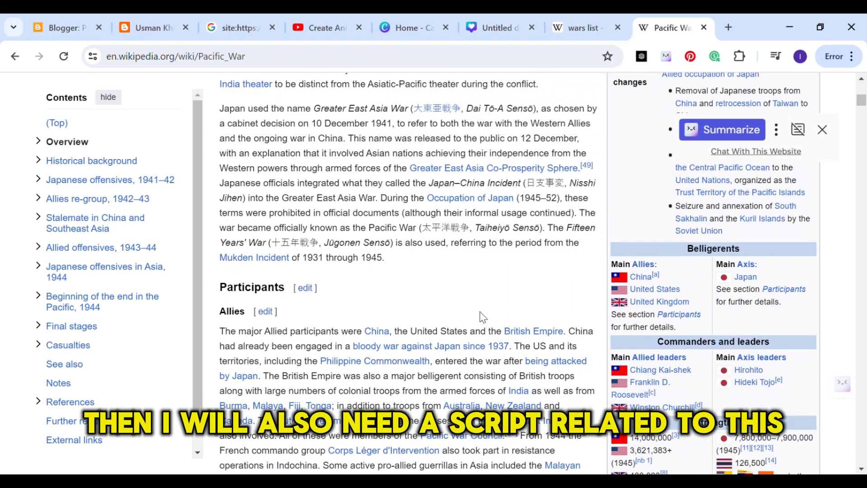
pyautogui.scroll(-7, 468, 375)
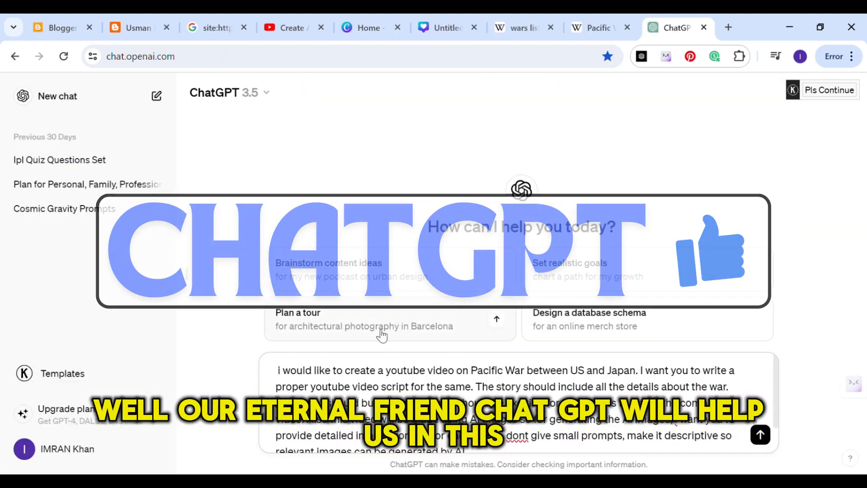
# - Submit the ChatGPT prompt requesting a suspenseful YouTube script on the Pacific War with detailed image prompts for each scene
pyautogui.scroll(-1, 422, 381)
pyautogui.scroll(1, 421, 381)
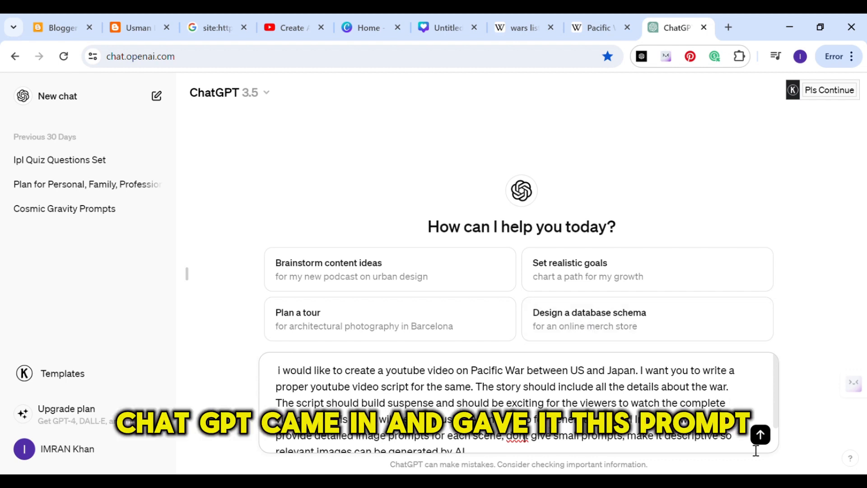
pyautogui.click(760, 435)
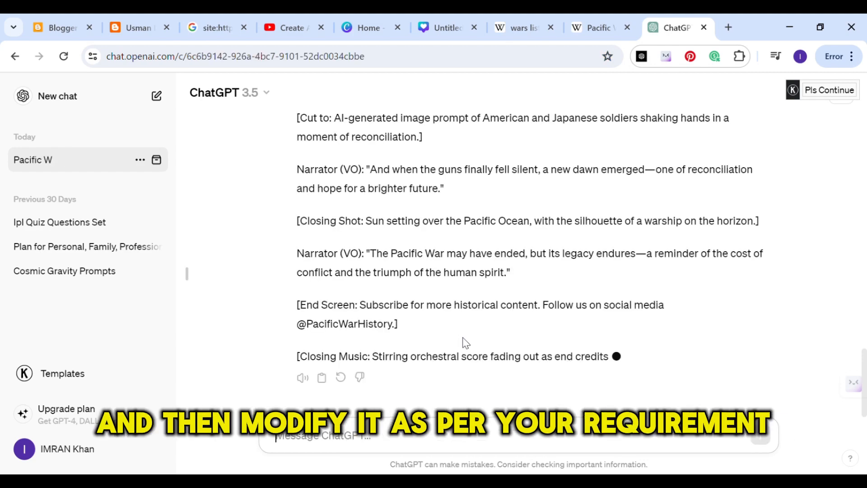
# - Copy the script's first narrator line, "In the vast expanse of the Pacific Ocean", from ChatGPT into the blank Google Docs document
pyautogui.scroll(4, 466, 273)
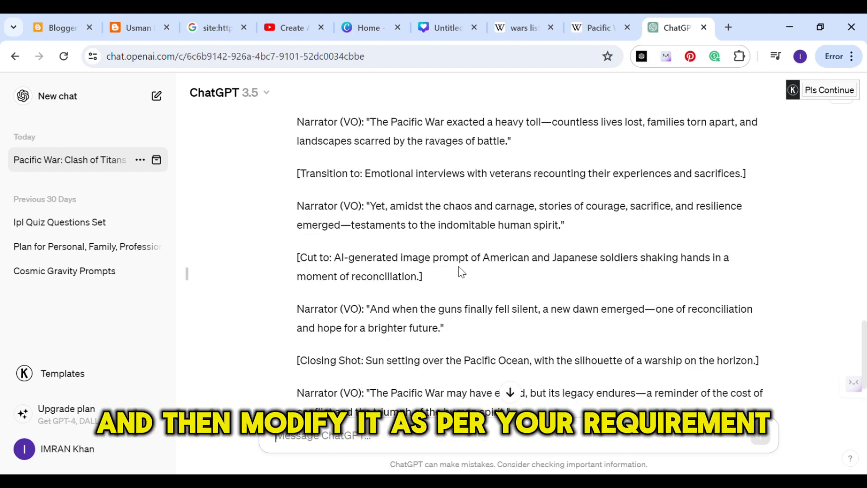
pyautogui.scroll(-4, 466, 274)
pyautogui.scroll(2, 466, 273)
pyautogui.scroll(15, 466, 274)
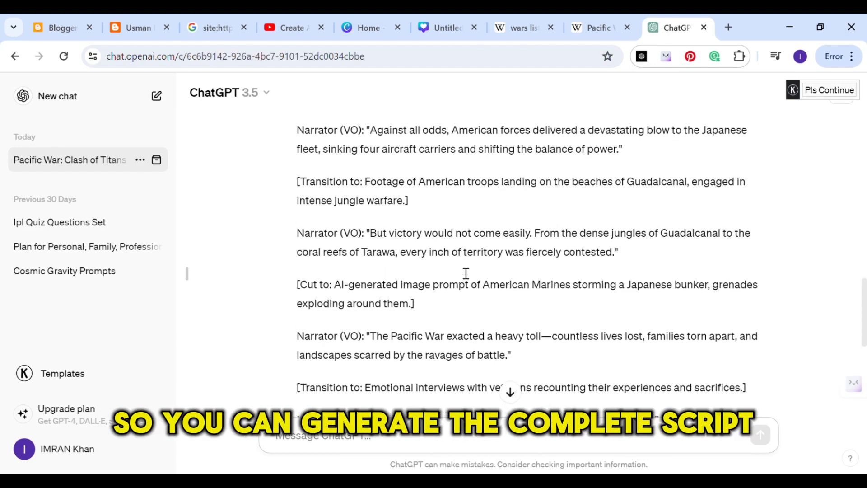
pyautogui.scroll(1, 466, 273)
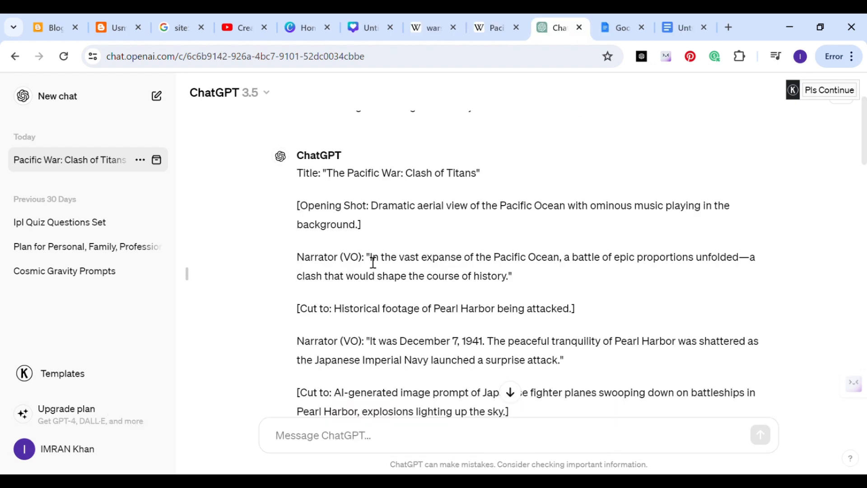
pyautogui.moveTo(367, 257); pyautogui.dragTo(529, 289)
pyautogui.hotkey('ctrl', 'c')
pyautogui.click(683, 28)
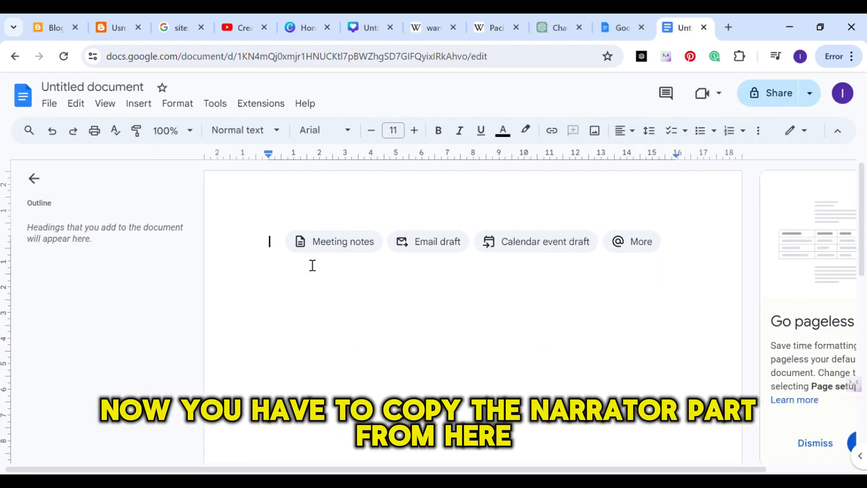
pyautogui.hotkey('ctrl', 'v')
# - Copy the narrator line beginning "It was December 7, 1941" from the ChatGPT script into the document
pyautogui.click(560, 28)
pyautogui.scroll(-1, 466, 273)
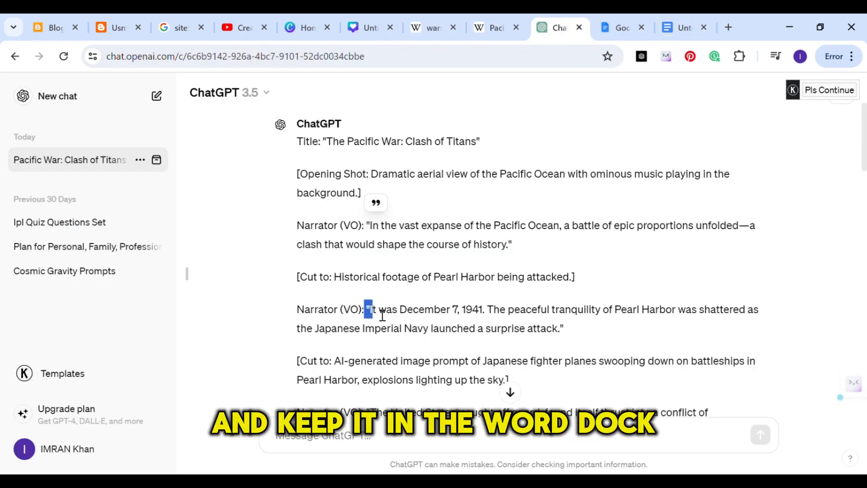
pyautogui.moveTo(366, 309); pyautogui.dragTo(576, 330)
pyautogui.hotkey('ctrl', 'c')
pyautogui.click(684, 28)
pyautogui.hotkey('ctrl', 'v')
# - Add the narrator line beginning "The United States, caught off guard" from the ChatGPT script to the document
pyautogui.click(560, 28)
pyautogui.scroll(-3, 474, 251)
pyautogui.moveTo(367, 275); pyautogui.dragTo(553, 299)
pyautogui.hotkey('ctrl', 'c')
pyautogui.click(684, 28)
pyautogui.hotkey('ctrl', 'v')
# - Copy the narrator line beginning "With lightning speed, Japan seized control" from the ChatGPT script into the document
pyautogui.click(560, 28)
pyautogui.scroll(-1, 451, 271)
pyautogui.moveTo(367, 296); pyautogui.dragTo(597, 316)
pyautogui.hotkey('ctrl', 'c')
pyautogui.click(684, 28)
pyautogui.hotkey('ctrl', 'v')
# - Copy the further narrator lines into the document, including "Against all odds" and "But victory would not come easily"
pyautogui.click(560, 28)
pyautogui.scroll(-5, 451, 271)
pyautogui.moveTo(365, 126); pyautogui.dragTo(622, 145)
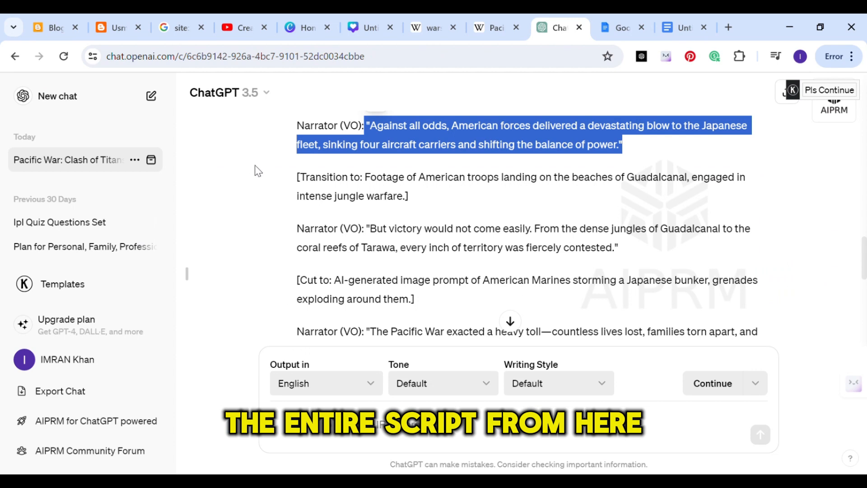
pyautogui.moveTo(368, 230); pyautogui.dragTo(618, 247)
pyautogui.hotkey('ctrl', 'c')
pyautogui.click(684, 28)
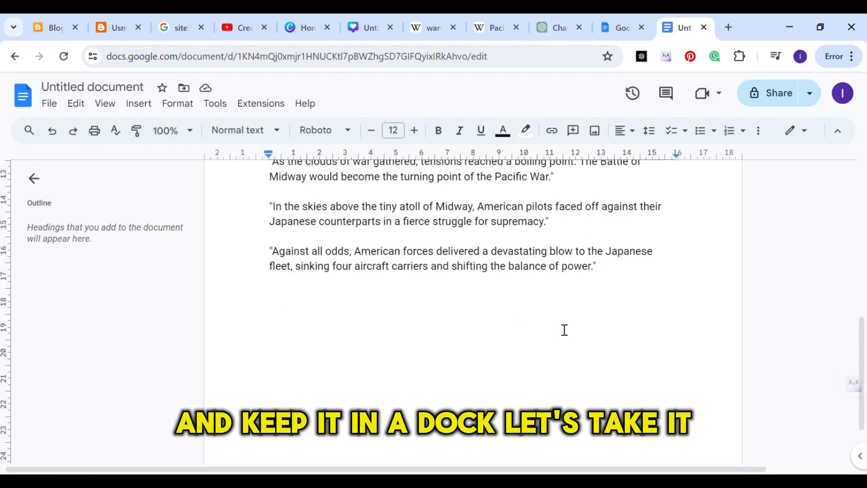
pyautogui.hotkey('ctrl', 'v')
# - Select the narration script from its opening line in the document and review it in ElevenLabs' text-to-speech editor
pyautogui.scroll(15, 565, 330)
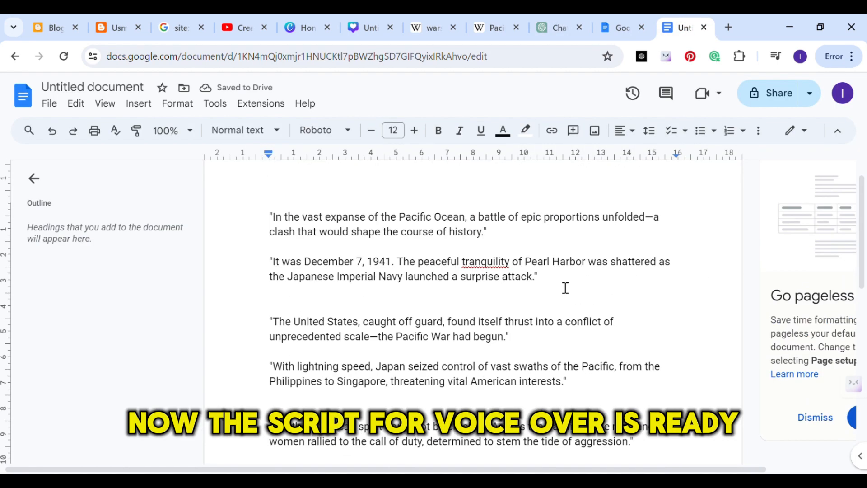
pyautogui.moveTo(270, 242); pyautogui.dragTo(510, 364)
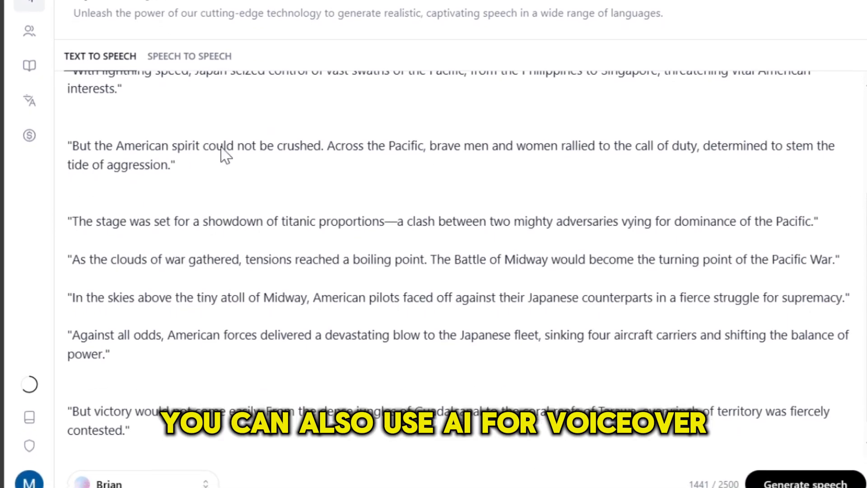
pyautogui.scroll(3, 246, 325)
pyautogui.scroll(-4, 543, 152)
pyautogui.scroll(4, 543, 146)
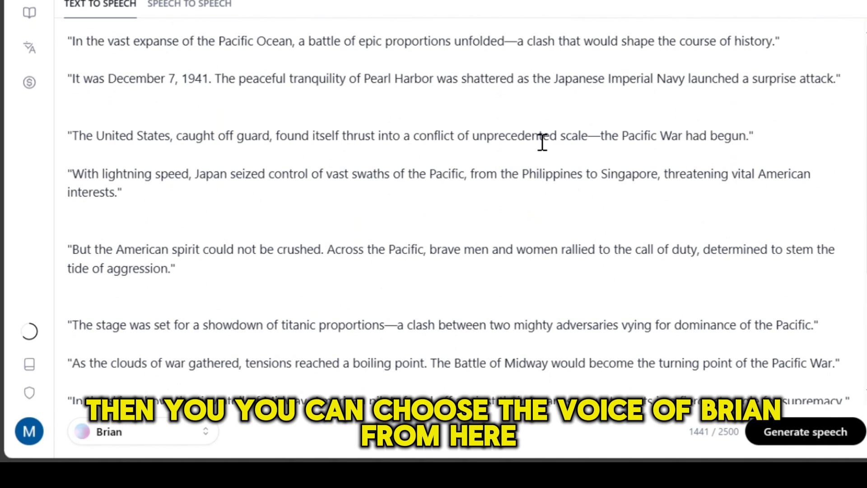
# - Choose the Brian voice for the Pacific War narration and generate the speech
pyautogui.click(204, 437)
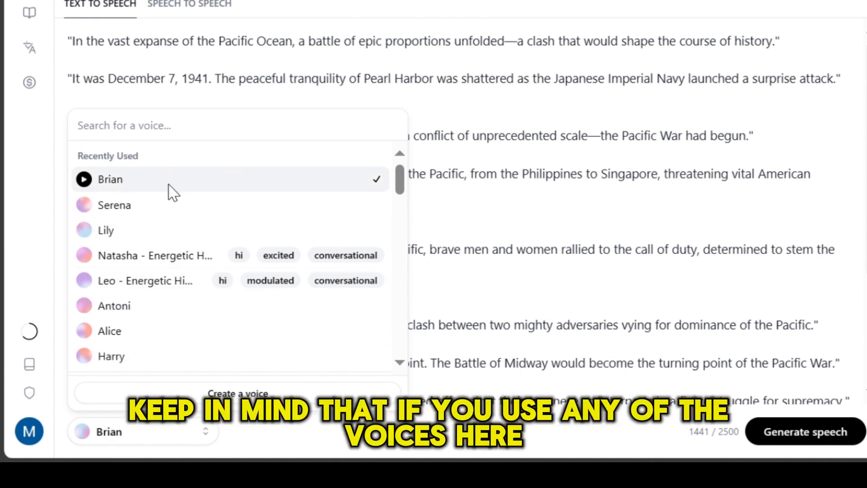
pyautogui.click(116, 180)
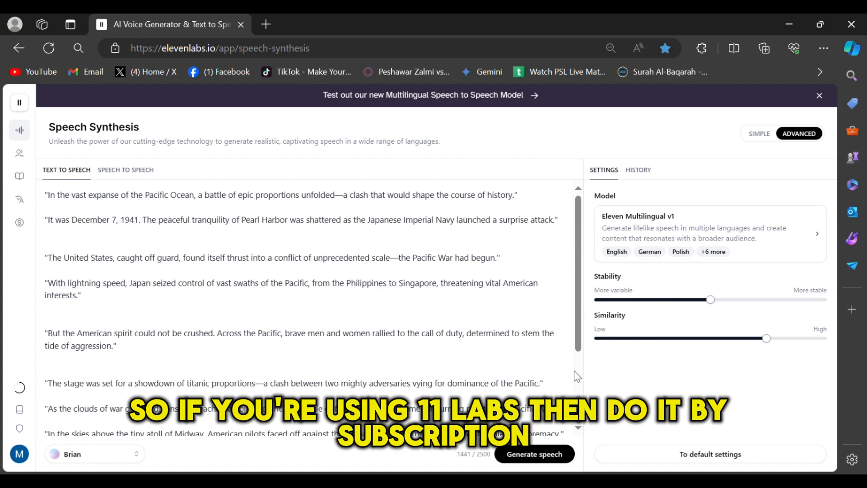
pyautogui.click(538, 451)
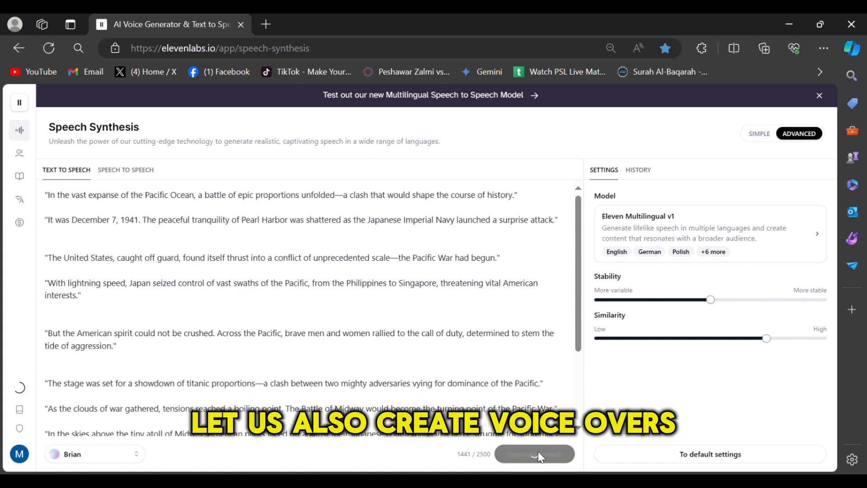
pyautogui.scroll(-3, 435, 342)
pyautogui.scroll(3, 434, 339)
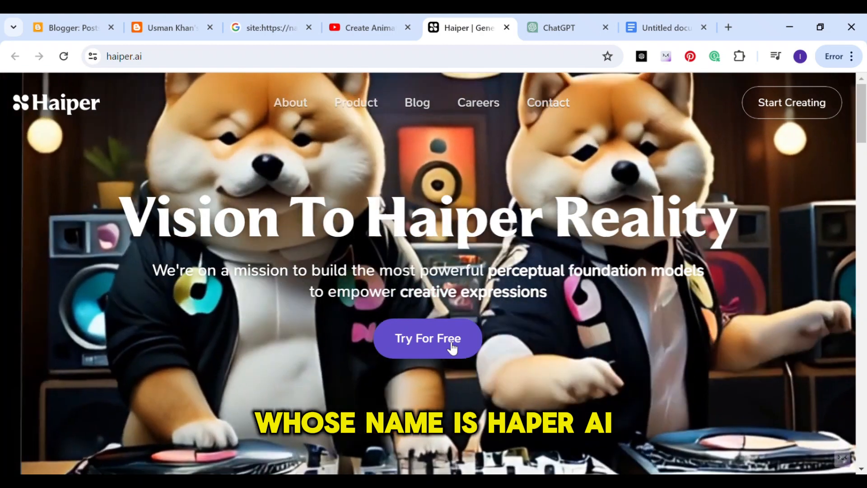
# - Start Haiper's free video generator and choose Create Video With Text (HD)
pyautogui.click(453, 349)
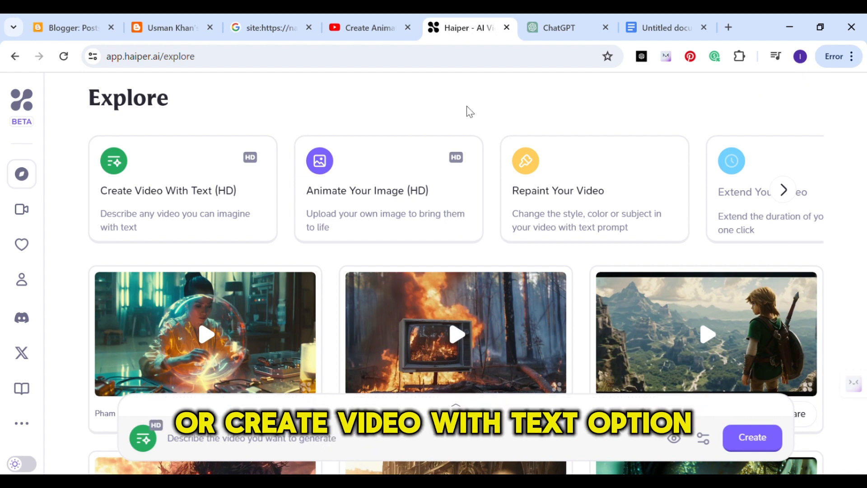
pyautogui.click(200, 194)
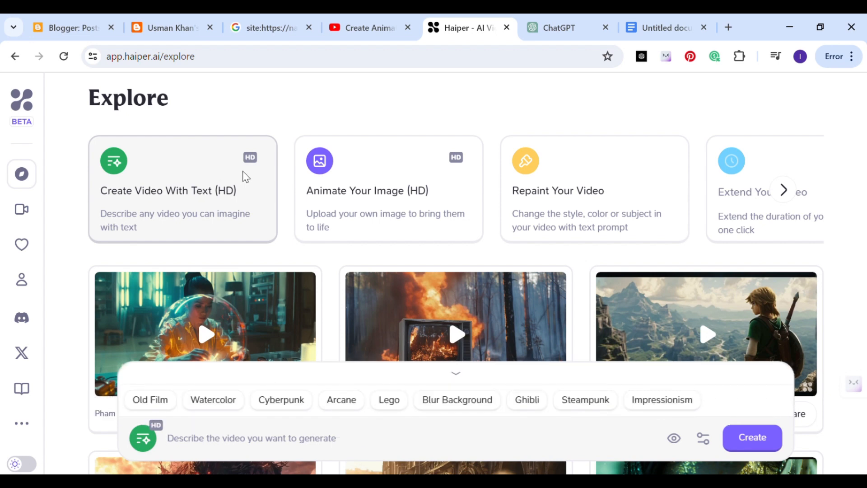
# - Copy the opening shot description, "Dramatic aerial view of the Pacific Ocean with ominous music", from the ChatGPT script into Haiper's video prompt
pyautogui.click(581, 19)
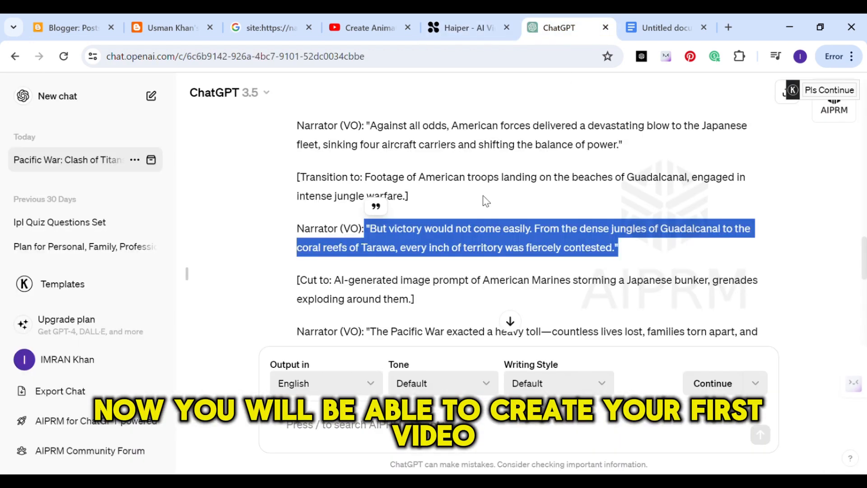
pyautogui.scroll(5, 483, 195)
pyautogui.scroll(10, 483, 195)
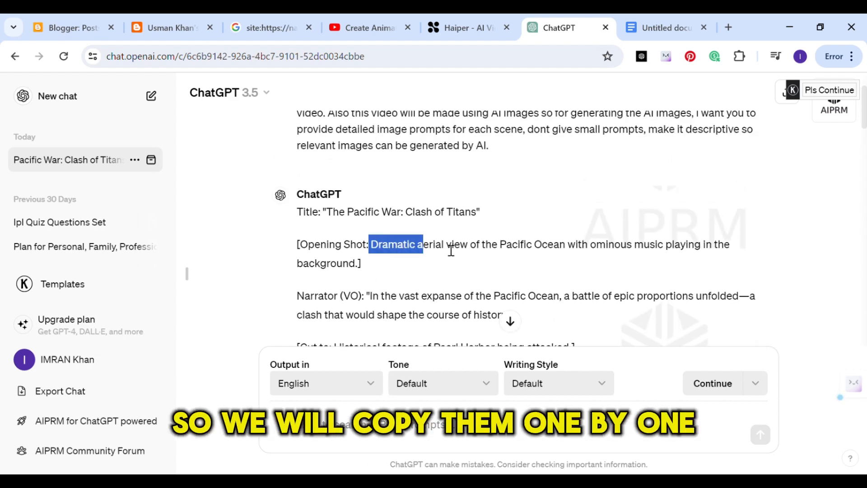
pyautogui.moveTo(451, 250); pyautogui.dragTo(551, 266)
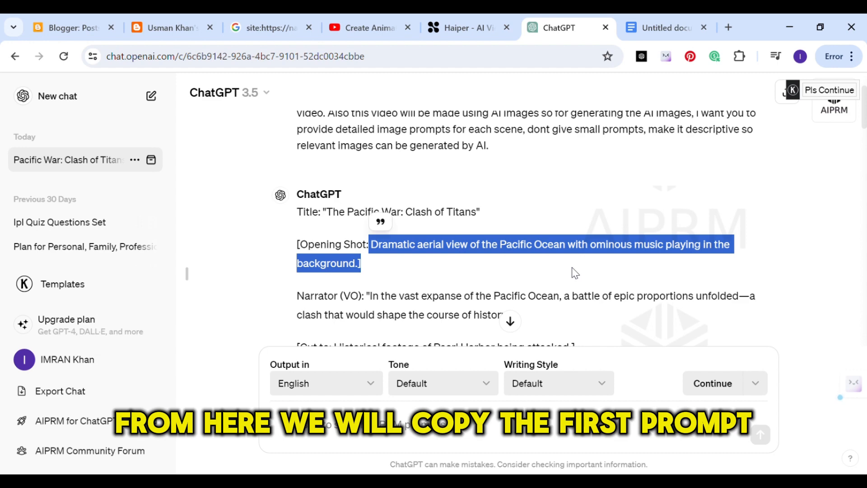
pyautogui.click(459, 29)
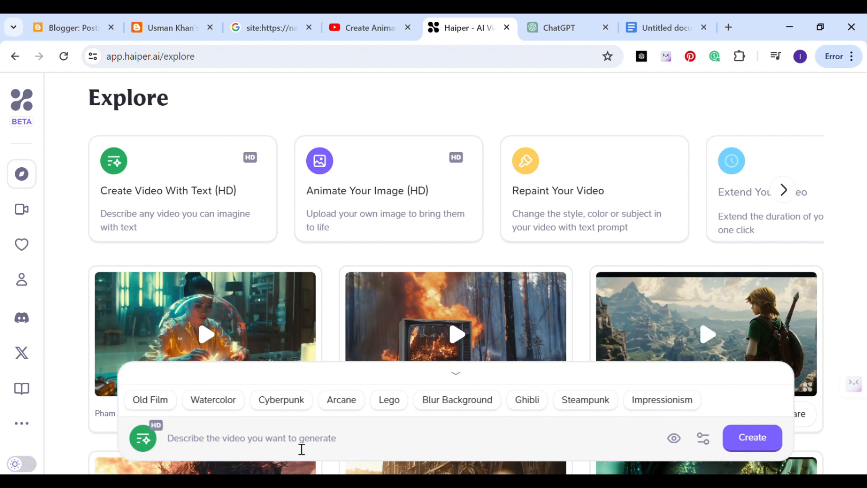
pyautogui.hotkey('ctrl', 'v')
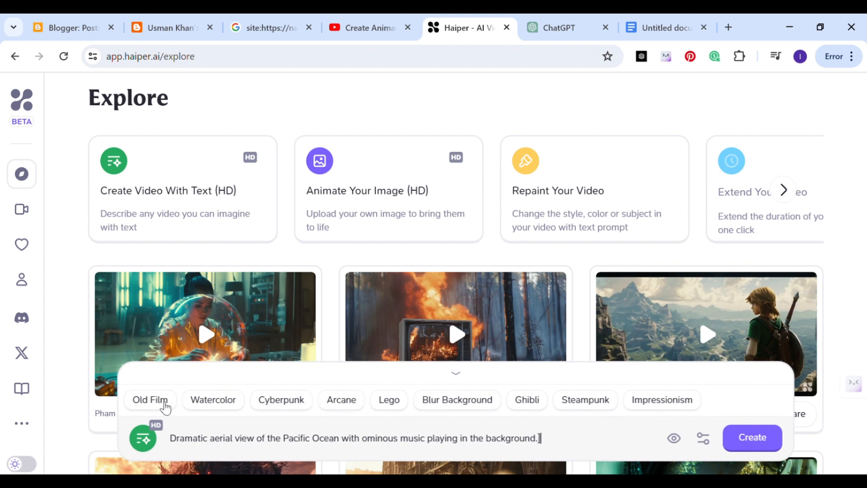
# - Generate the Pacific Ocean opening shot with the Old Film style and play back the resulting clip
pyautogui.click(150, 400)
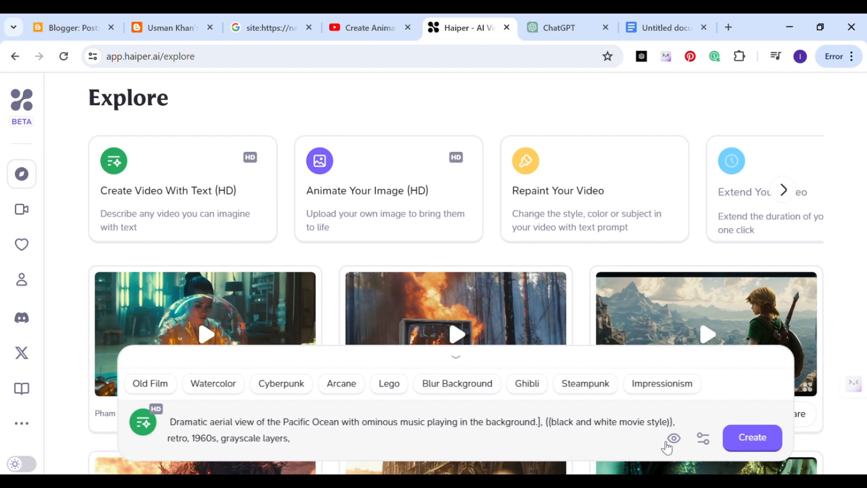
pyautogui.click(753, 439)
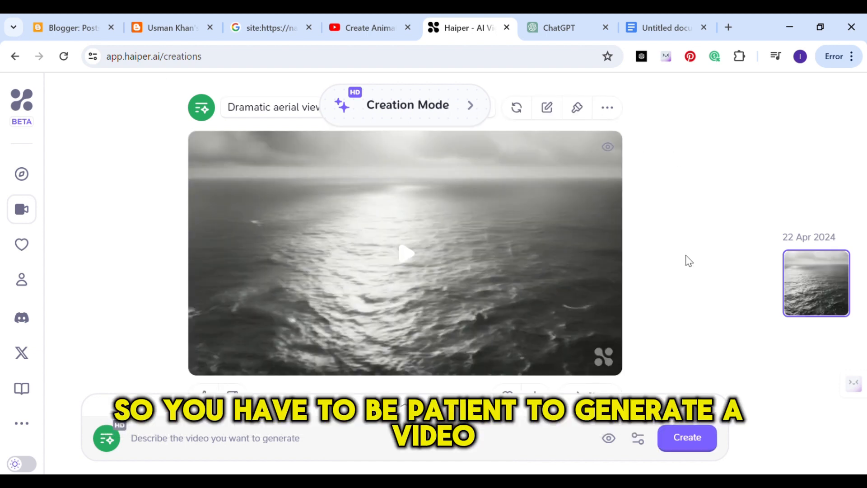
pyautogui.click(405, 254)
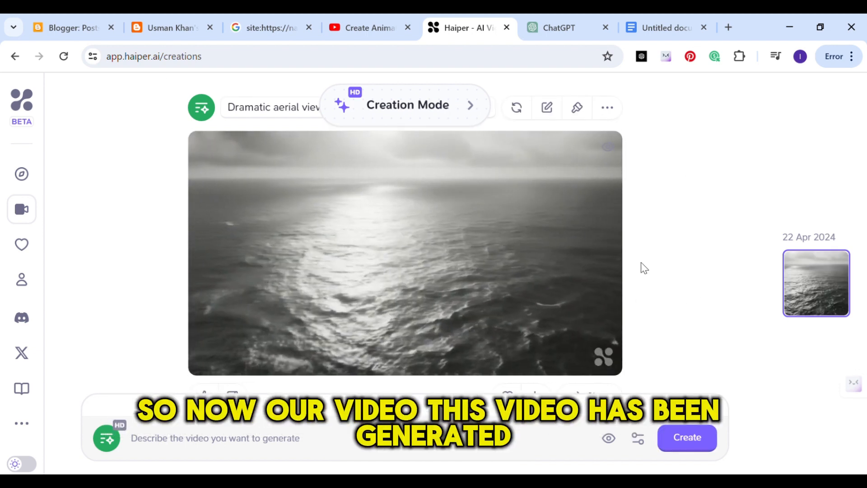
pyautogui.click(408, 249)
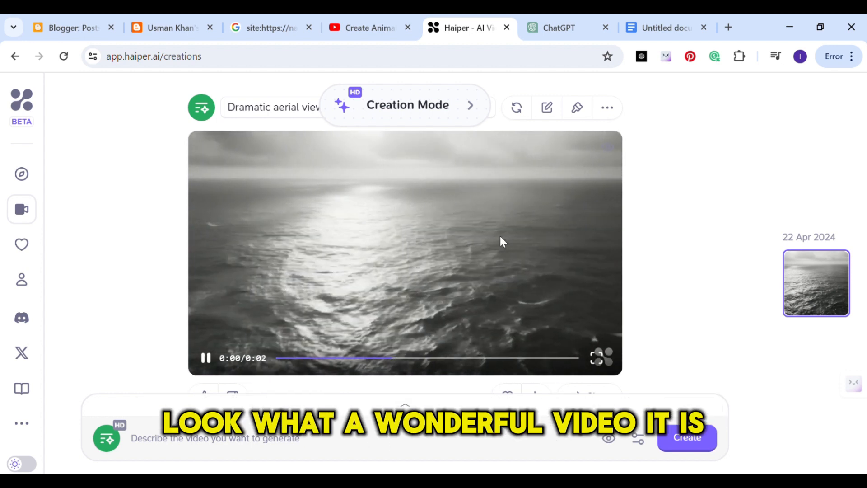
pyautogui.scroll(-2, 500, 236)
pyautogui.scroll(3, 500, 234)
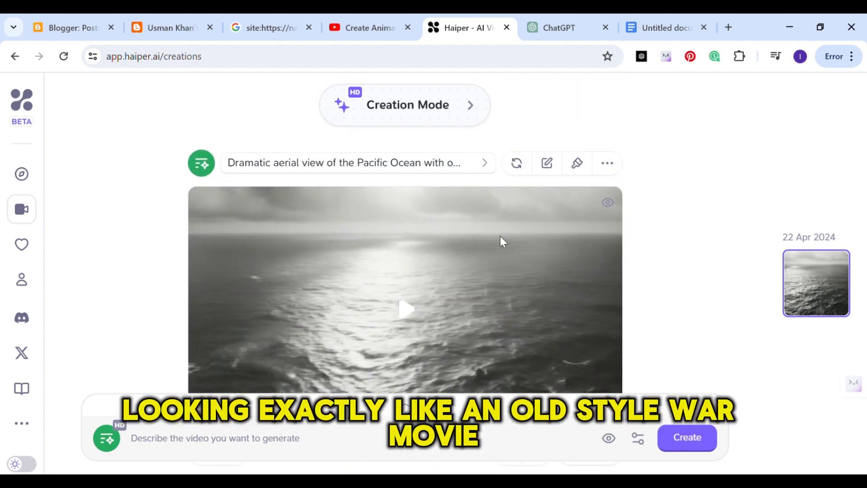
pyautogui.scroll(-2, 521, 264)
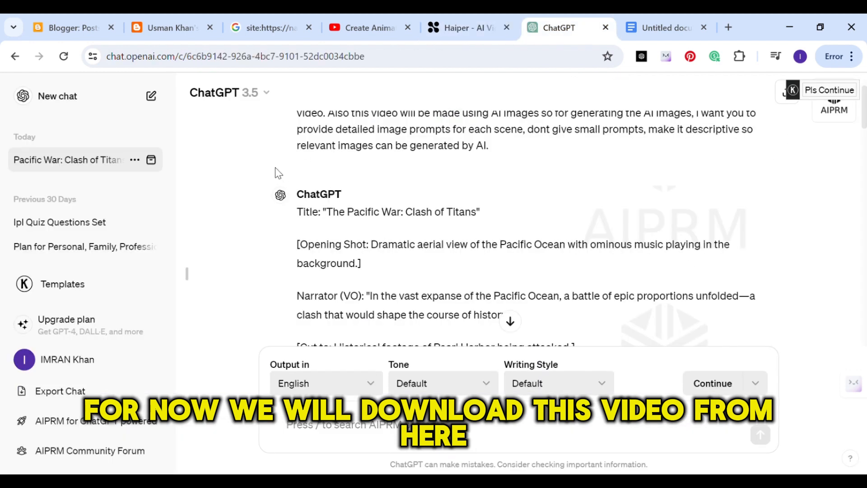
# - Copy "Historical footage of Pearl Harbor being attacked" from the ChatGPT script into Haiper and generate it in a black and white movie style
pyautogui.scroll(-2, 372, 294)
pyautogui.scroll(1, 388, 170)
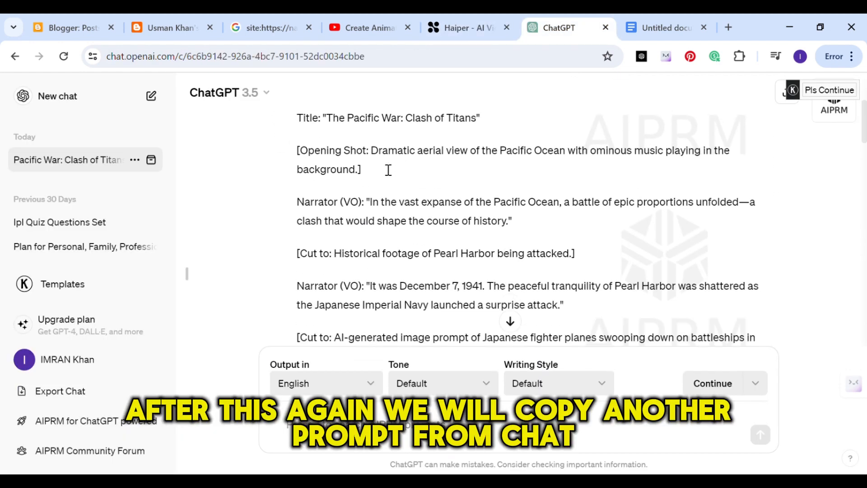
pyautogui.scroll(-1, 387, 170)
pyautogui.moveTo(333, 227); pyautogui.dragTo(575, 231)
pyautogui.hotkey('ctrl', 'c')
pyautogui.click(465, 28)
pyautogui.click(273, 450)
pyautogui.hotkey('ctrl', 'v')
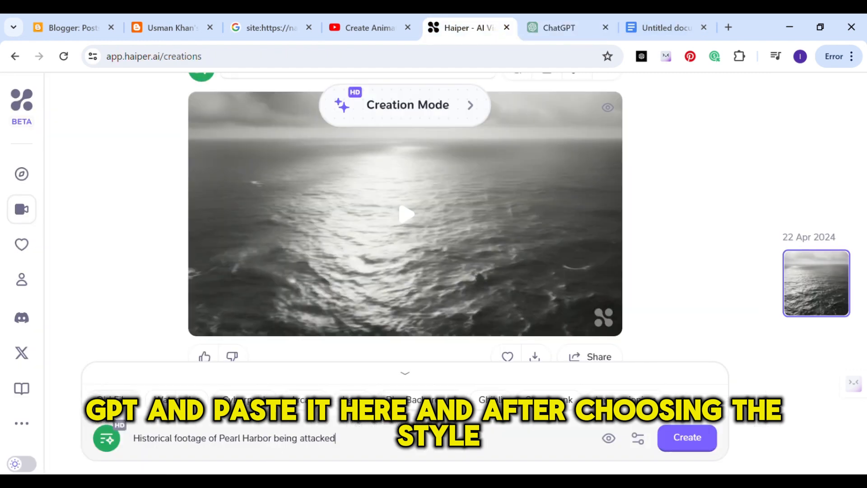
pyautogui.click(686, 438)
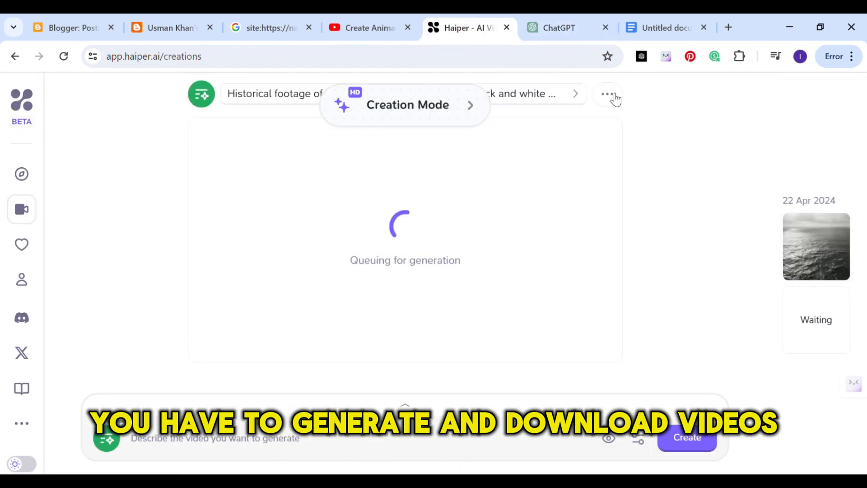
pyautogui.click(686, 437)
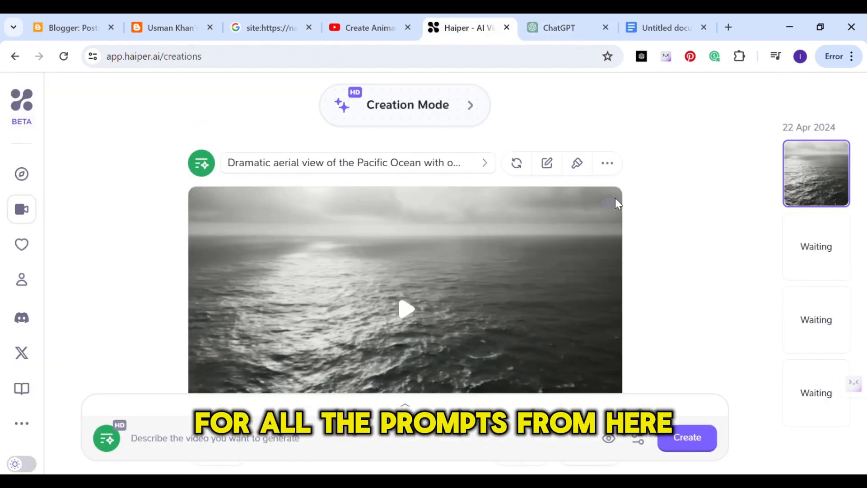
# - Copy the Pacific Ocean prompt from the first clip's video info and generate a variation with the Impressionism style
pyautogui.click(486, 164)
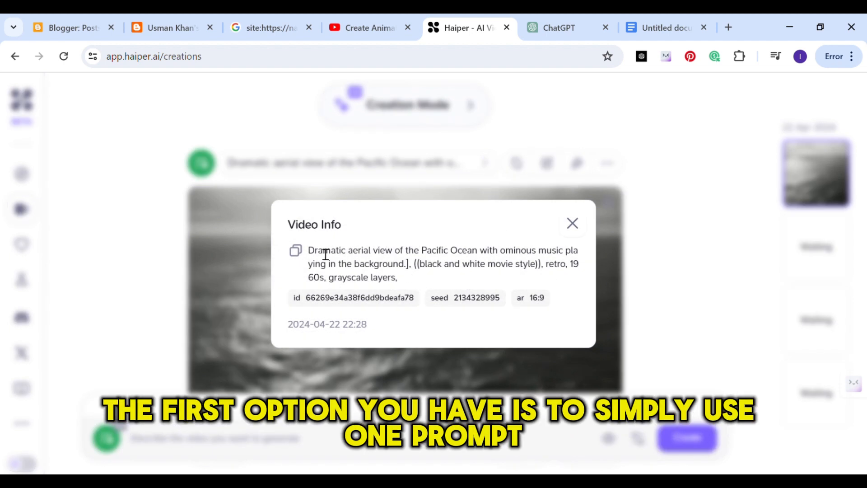
pyautogui.moveTo(320, 254); pyautogui.dragTo(409, 269)
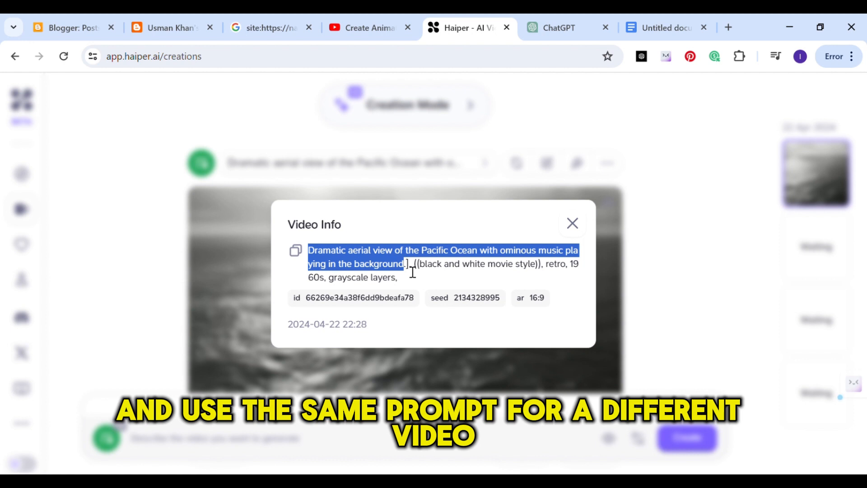
pyautogui.click(571, 223)
pyautogui.click(318, 447)
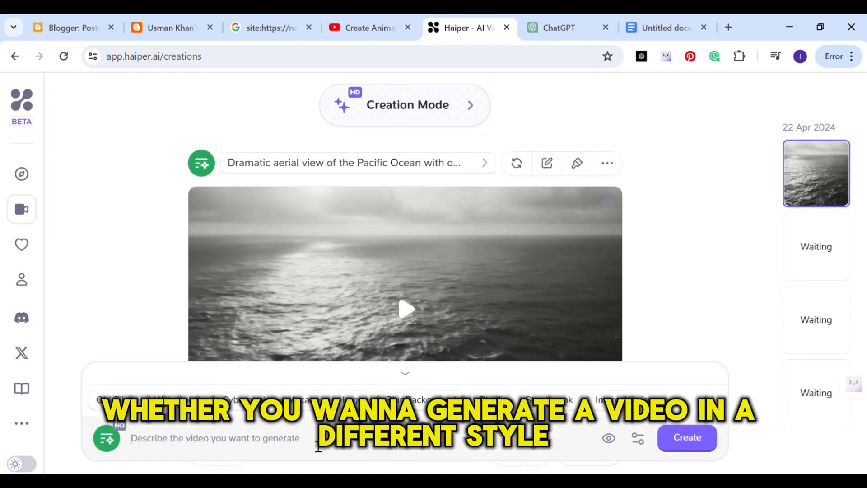
pyautogui.hotkey('ctrl', 'v')
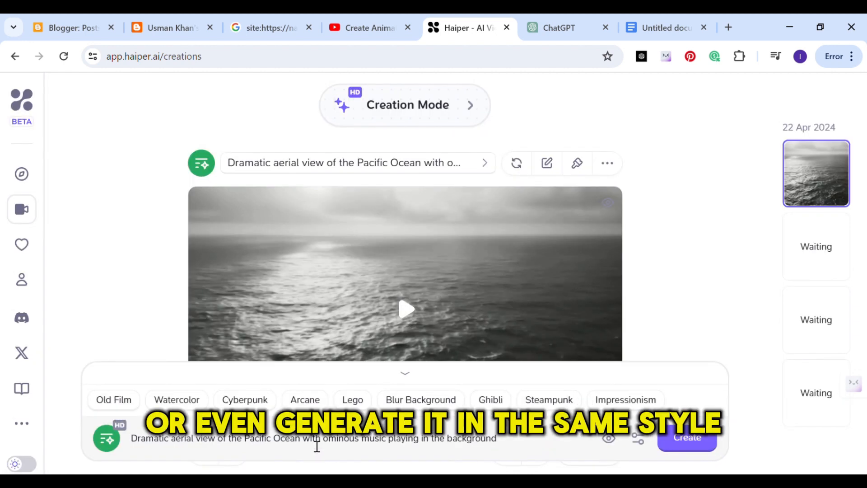
pyautogui.click(614, 400)
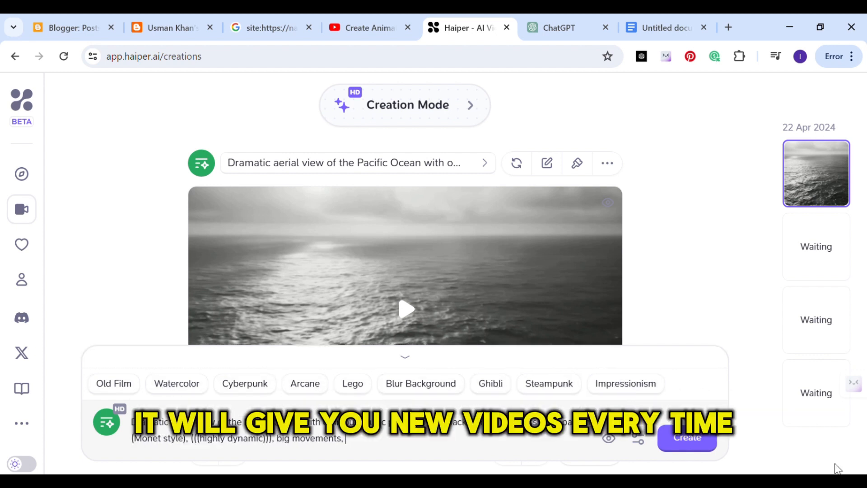
pyautogui.click(696, 449)
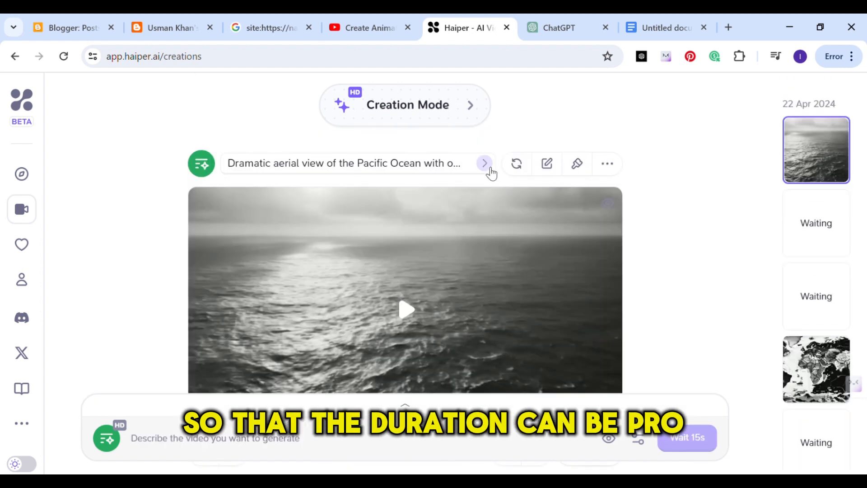
# - Reuse the opening shot's description from its video info once more to generate another Pacific Ocean clip
pyautogui.click(490, 170)
pyautogui.moveTo(307, 250); pyautogui.dragTo(400, 268)
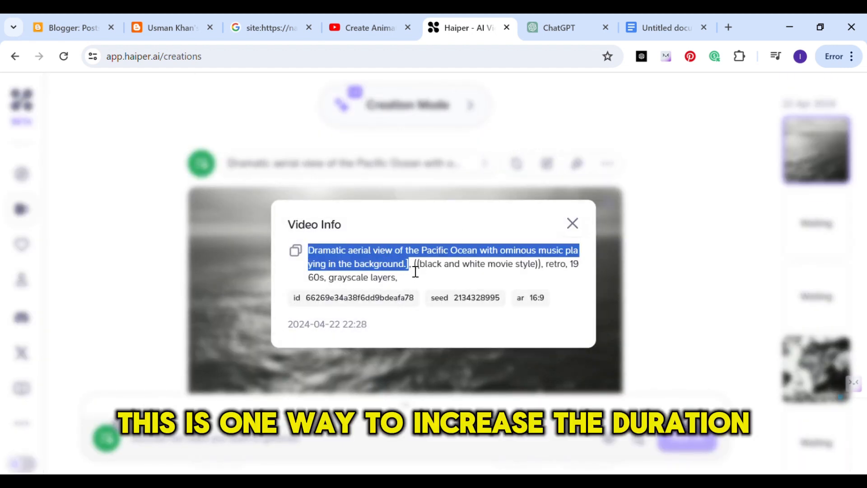
pyautogui.click(570, 223)
pyautogui.click(392, 443)
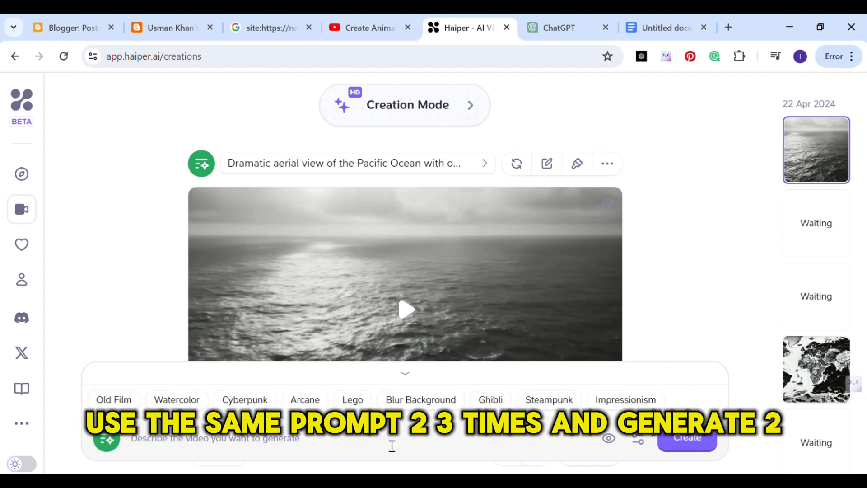
pyautogui.hotkey('ctrl', 'v')
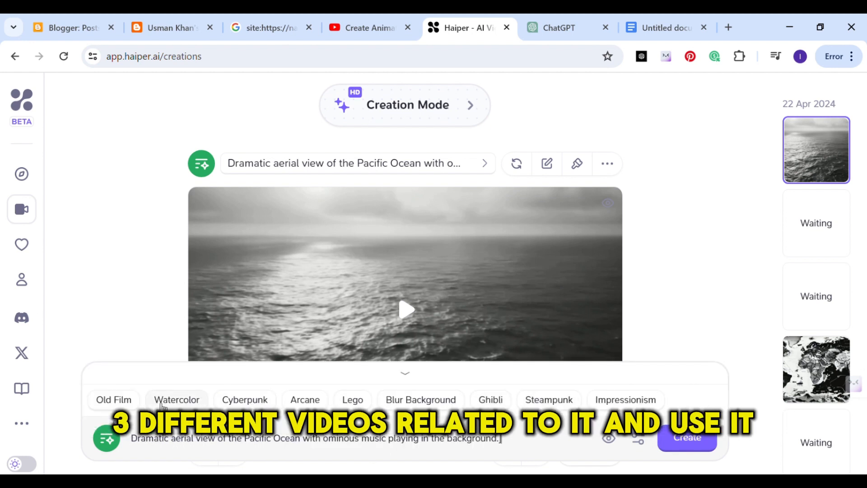
pyautogui.click(687, 437)
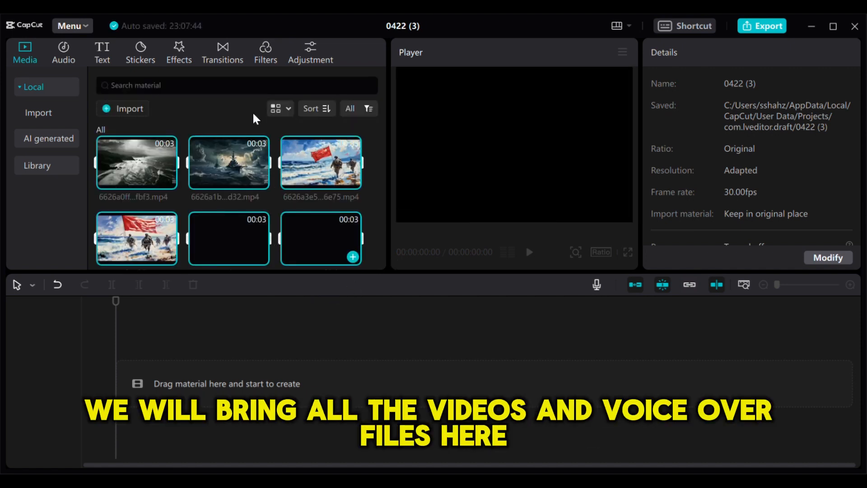
# - Switch to CapCut, add the ElevenLabs voice-over file to the timeline and raise its volume to 4.6 dB
pyautogui.scroll(-5, 271, 203)
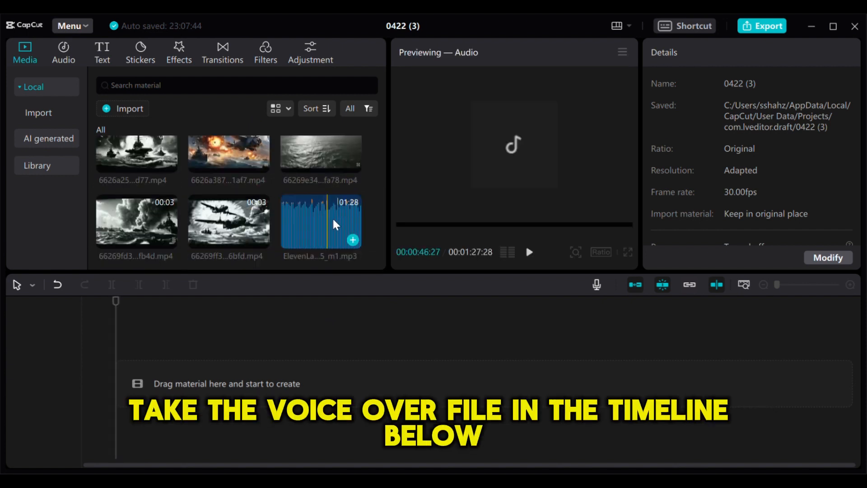
pyautogui.moveTo(348, 232); pyautogui.dragTo(289, 434)
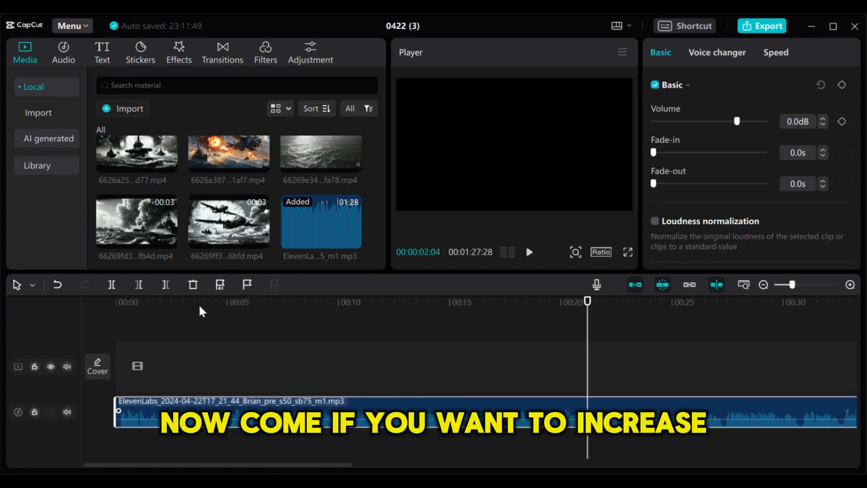
pyautogui.moveTo(737, 122); pyautogui.dragTo(741, 122)
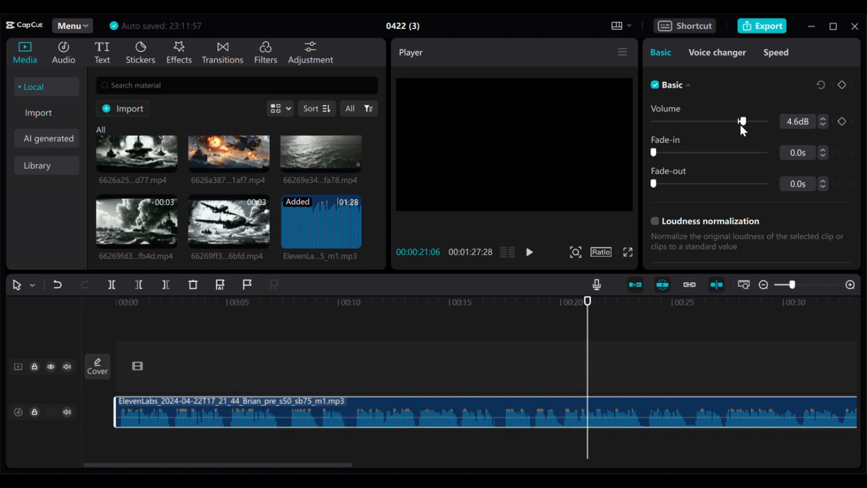
# - Place the coastline, stormy warship, red-flag soldiers and black-and-white battleships clips in sequence on the timeline above the voice-over
pyautogui.scroll(-5, 232, 195)
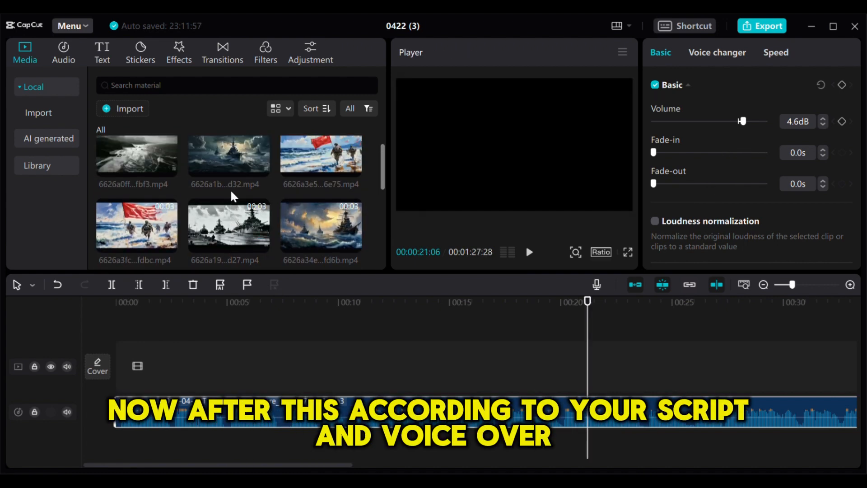
pyautogui.moveTo(158, 181); pyautogui.dragTo(163, 422)
pyautogui.moveTo(239, 173); pyautogui.dragTo(205, 415)
pyautogui.moveTo(320, 160); pyautogui.dragTo(281, 409)
pyautogui.moveTo(231, 240); pyautogui.dragTo(311, 398)
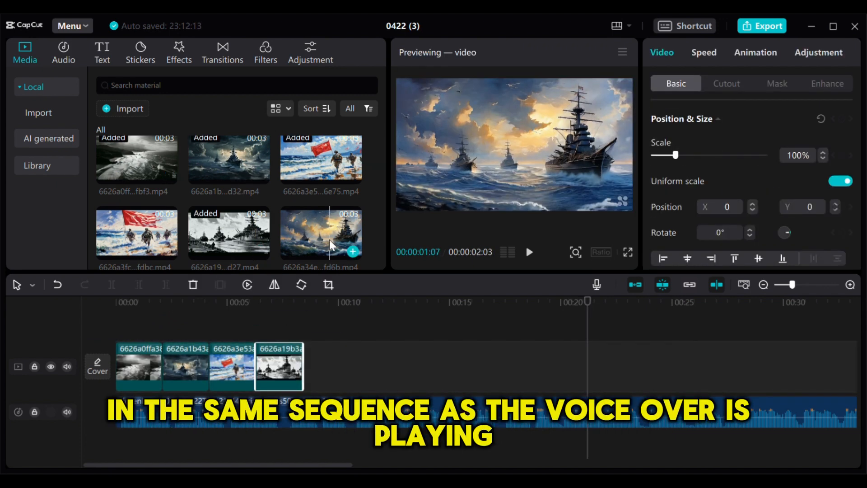
# - Append the painted warships, world map, fighter plane, beach flag and second red-flag soldiers clips to the video track
pyautogui.moveTo(330, 246); pyautogui.dragTo(352, 393)
pyautogui.scroll(-2, 235, 226)
pyautogui.moveTo(157, 241); pyautogui.dragTo(389, 389)
pyautogui.moveTo(320, 231); pyautogui.dragTo(429, 384)
pyautogui.moveTo(230, 230); pyautogui.dragTo(479, 384)
pyautogui.moveTo(140, 158); pyautogui.dragTo(512, 379)
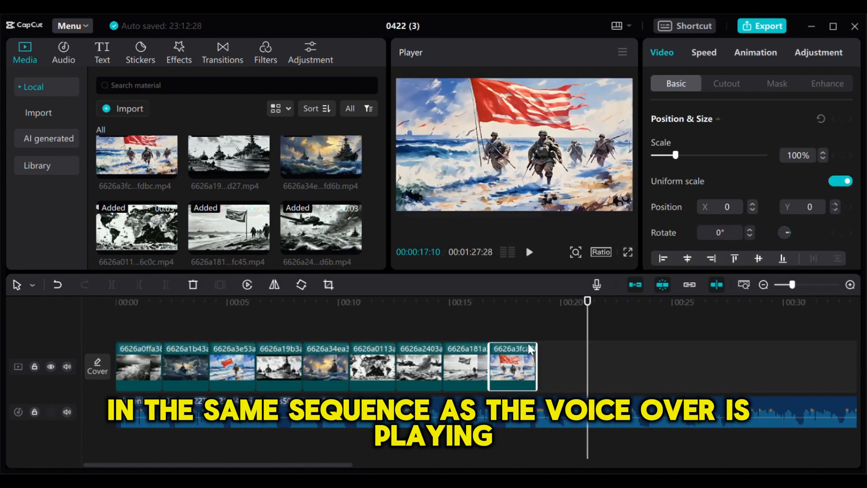
# - Slow the last red-flag soldiers clip on the timeline to 0.6x speed and enable Smooth slow-mo for it
pyautogui.click(495, 323)
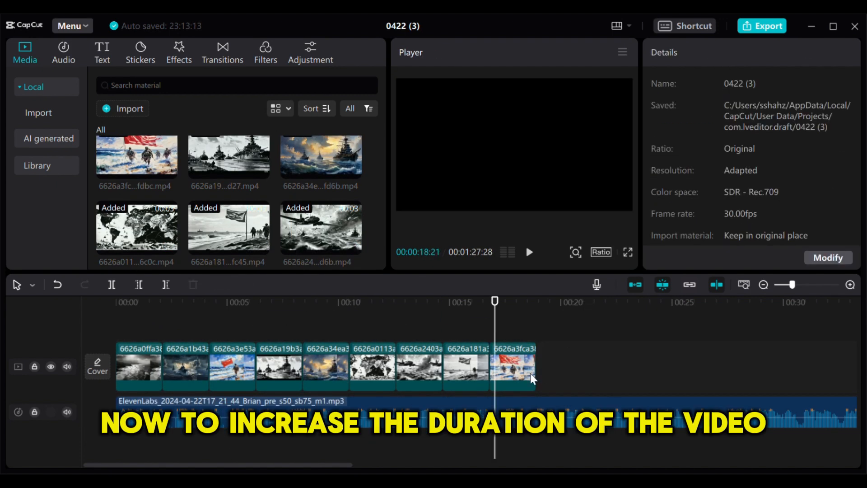
pyautogui.click(517, 369)
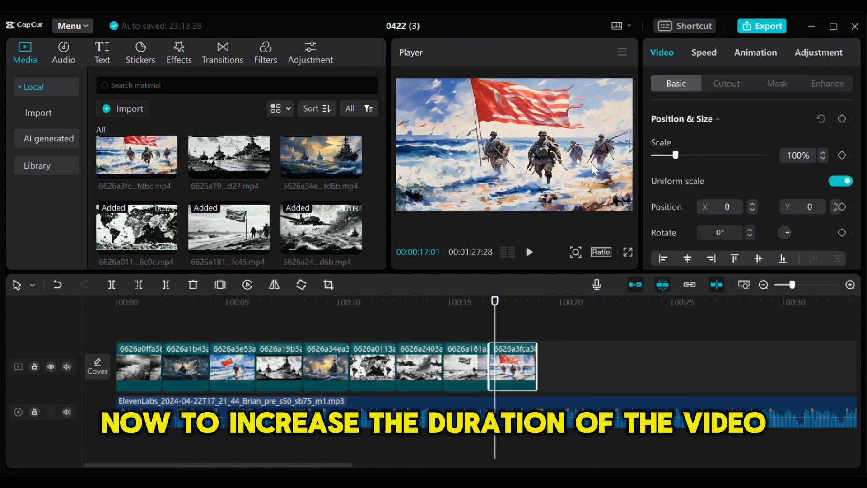
pyautogui.click(705, 54)
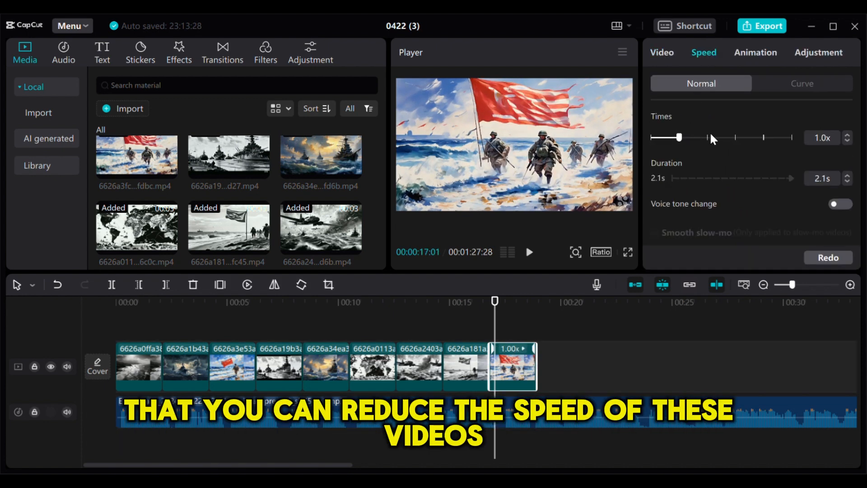
pyautogui.click(848, 142)
pyautogui.click(848, 142)
pyautogui.click(848, 142)
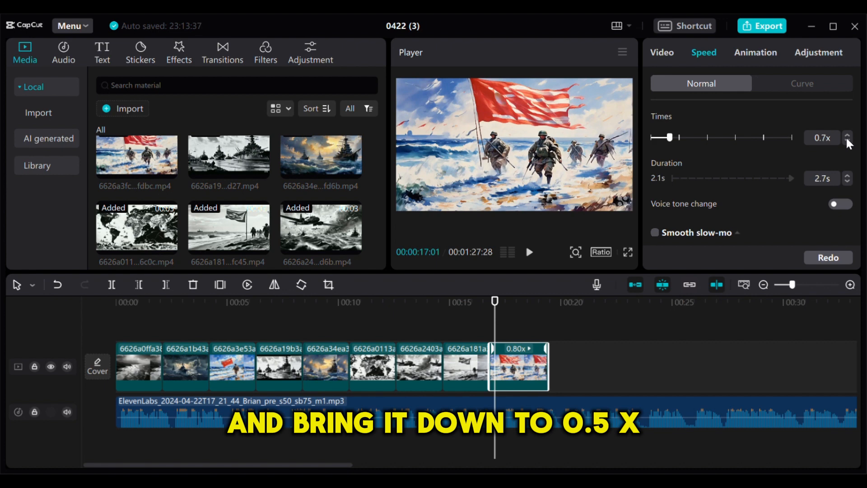
pyautogui.click(848, 142)
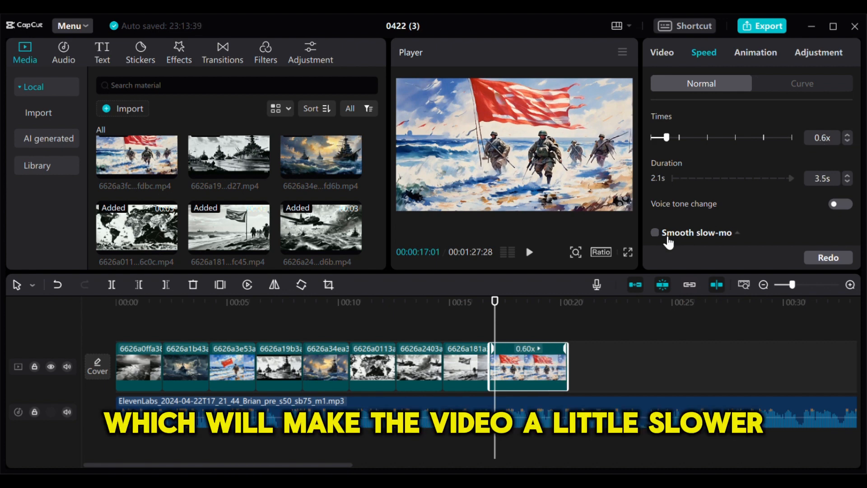
pyautogui.click(655, 232)
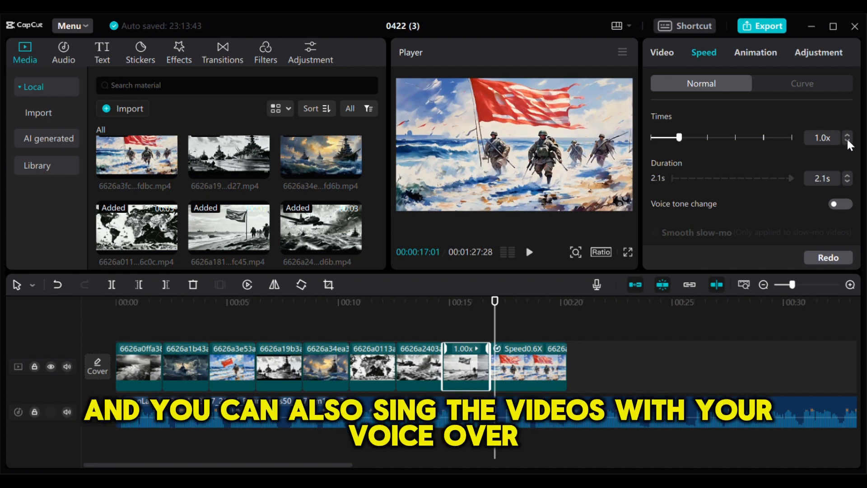
# - Reduce the speed of the beach flag clip just before it and enable Smooth slow-mo
pyautogui.click(848, 142)
pyautogui.click(849, 142)
pyautogui.click(848, 142)
pyautogui.click(662, 235)
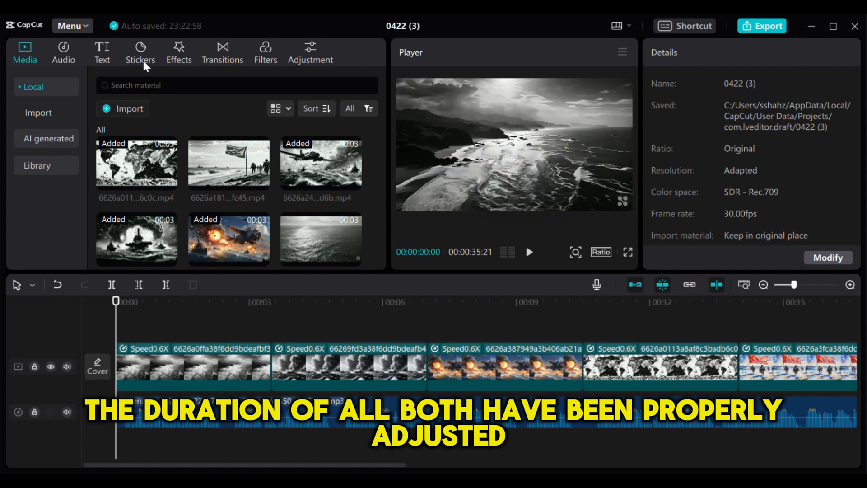
# - Browse the available video effects and the Overlay transitions
pyautogui.click(173, 58)
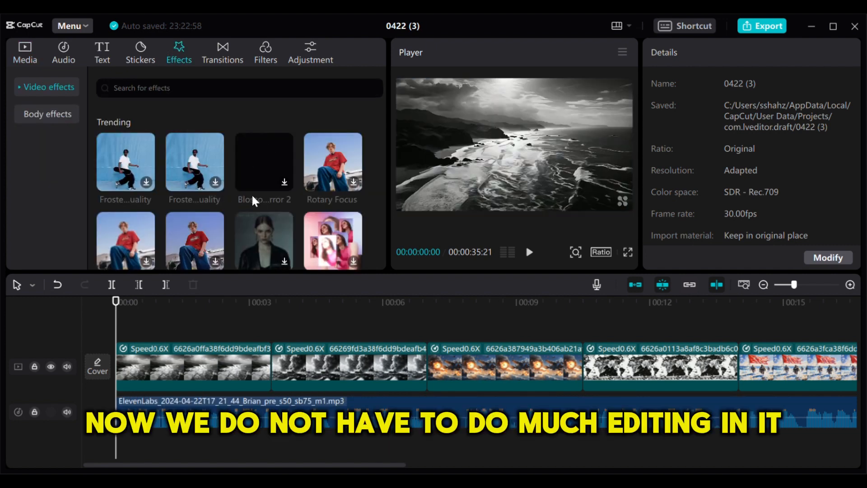
pyautogui.scroll(-6, 254, 200)
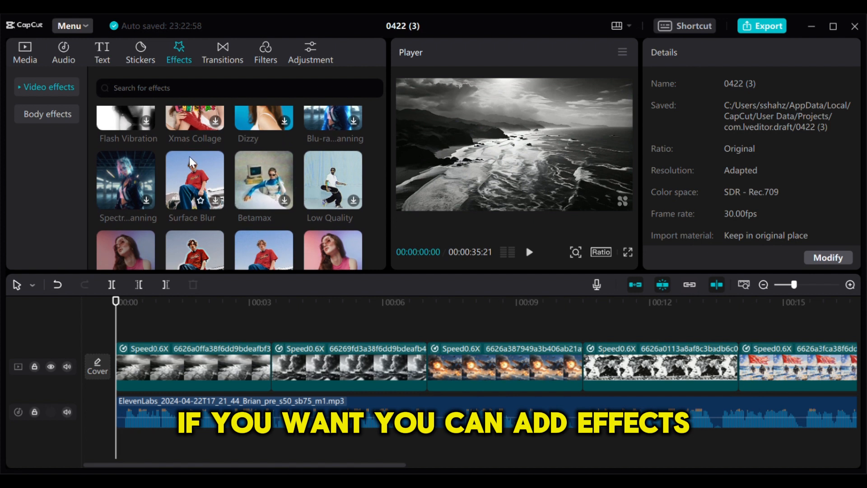
pyautogui.scroll(-5, 193, 162)
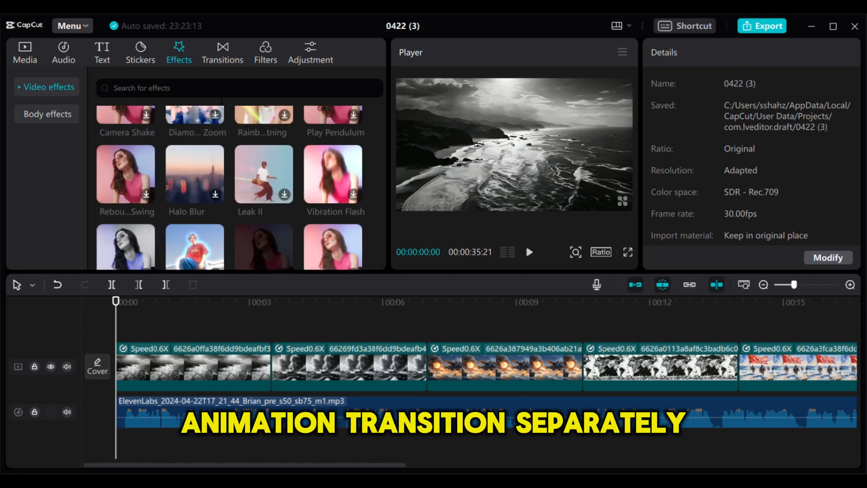
pyautogui.click(230, 57)
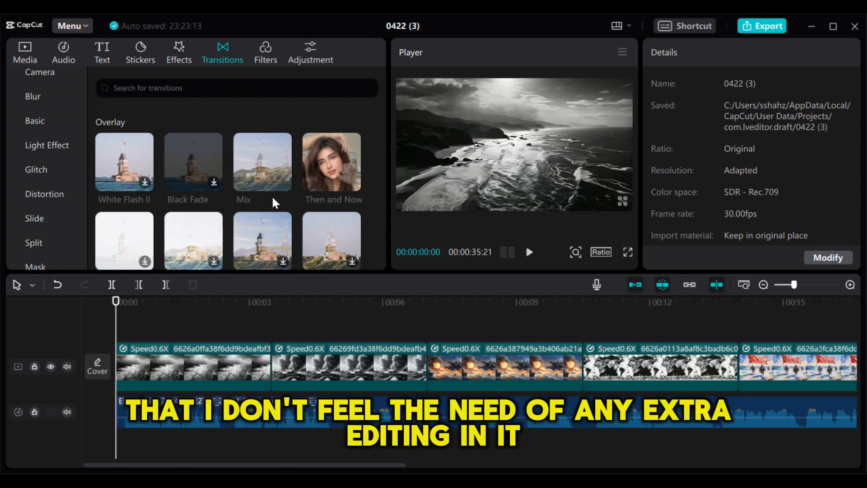
pyautogui.scroll(-3, 240, 251)
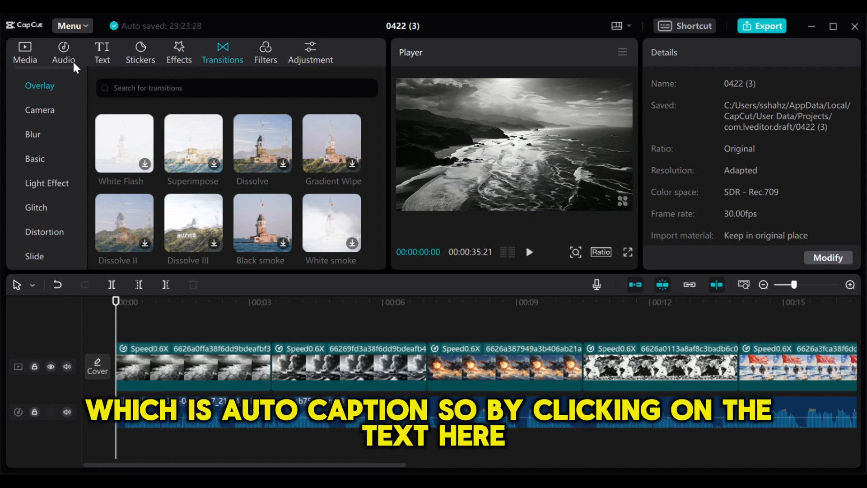
# - Generate English auto captions from the voice-over
pyautogui.click(103, 58)
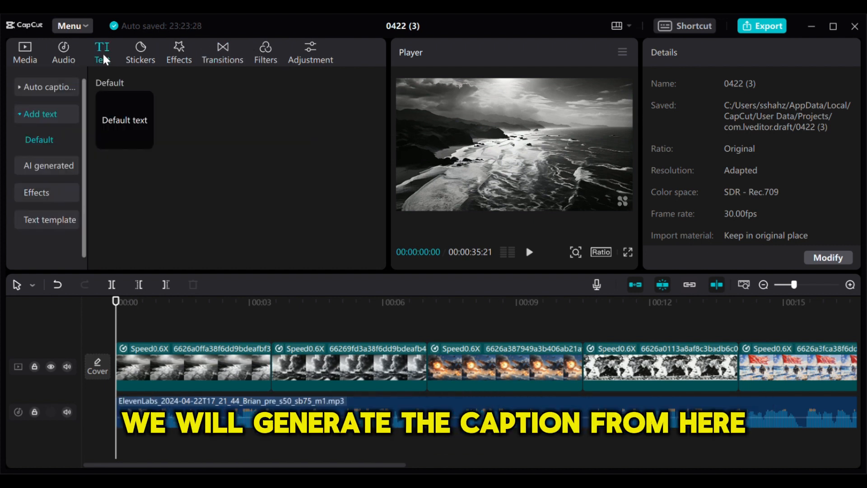
pyautogui.click(47, 87)
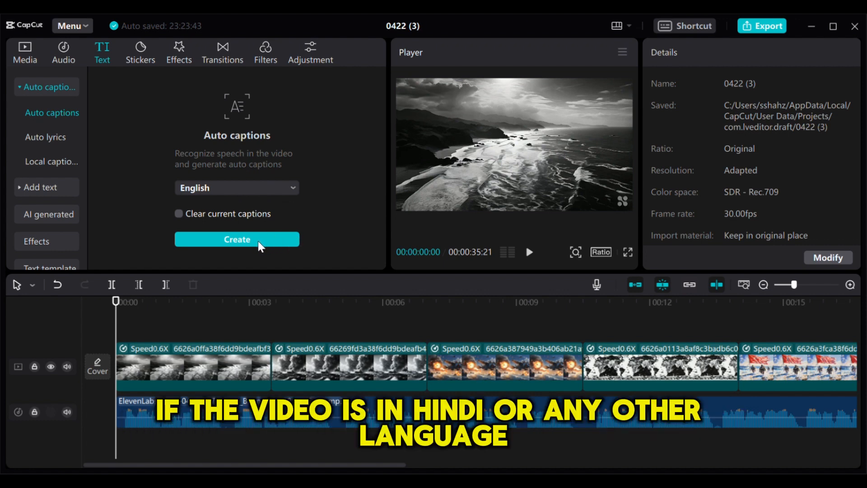
pyautogui.click(269, 243)
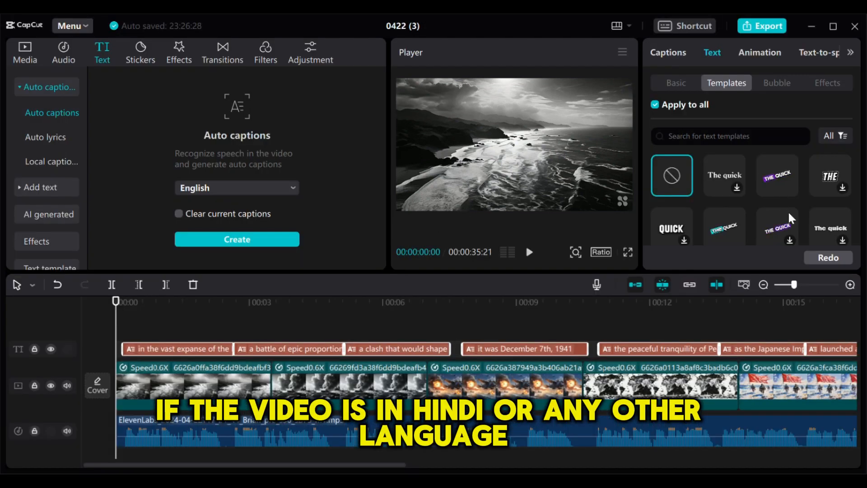
# - Apply the text template with white capitals on a magenta background to all captions and check them along the timeline
pyautogui.scroll(-3, 762, 222)
pyautogui.scroll(-5, 763, 222)
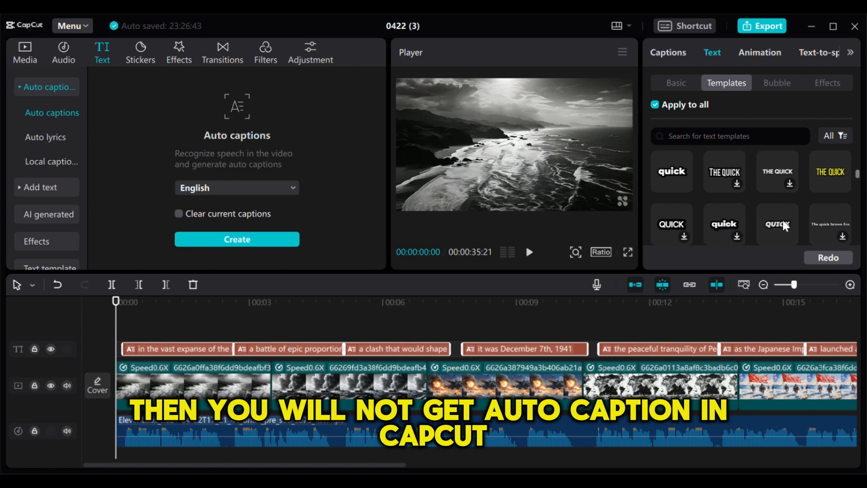
pyautogui.scroll(-4, 786, 226)
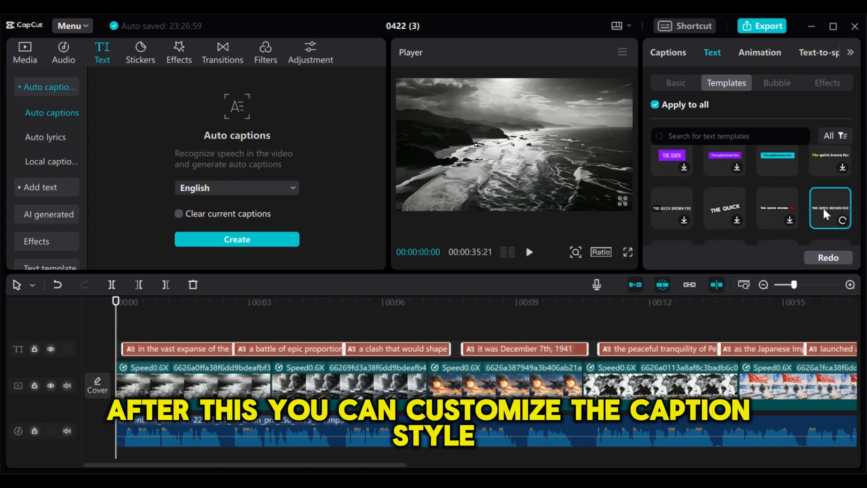
pyautogui.scroll(-3, 783, 218)
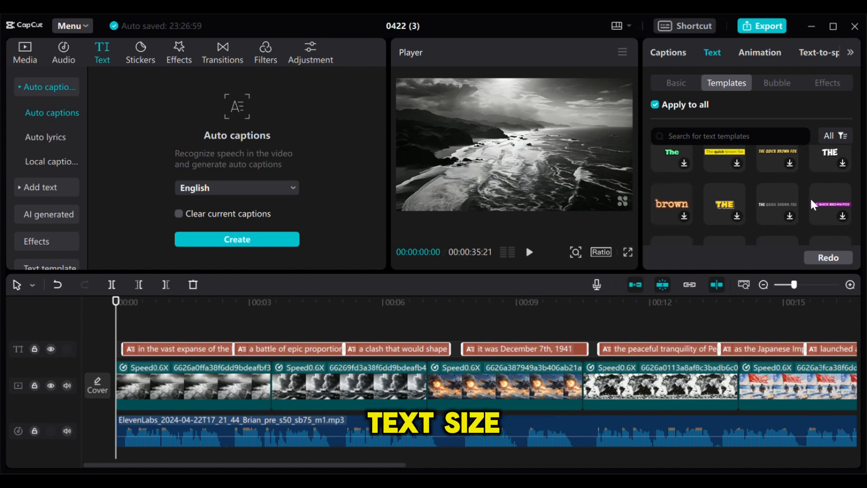
pyautogui.click(834, 210)
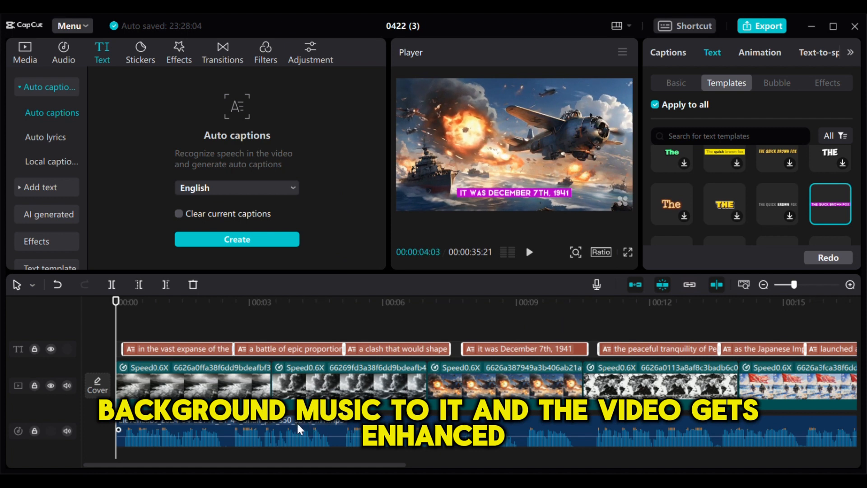
pyautogui.moveTo(311, 465)
pyautogui.mouseDown()
pyautogui.moveTo(492, 472)
pyautogui.moveTo(312, 473)
pyautogui.moveTo(652, 473)
pyautogui.moveTo(609, 473)
pyautogui.mouseUp()
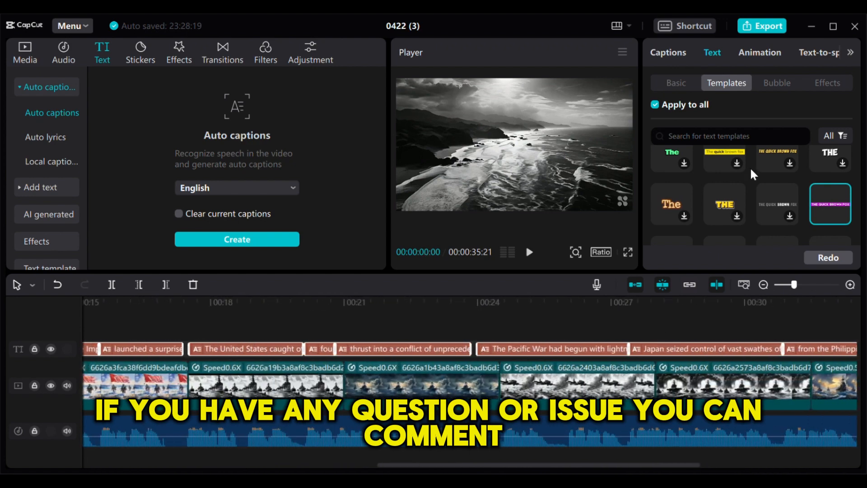